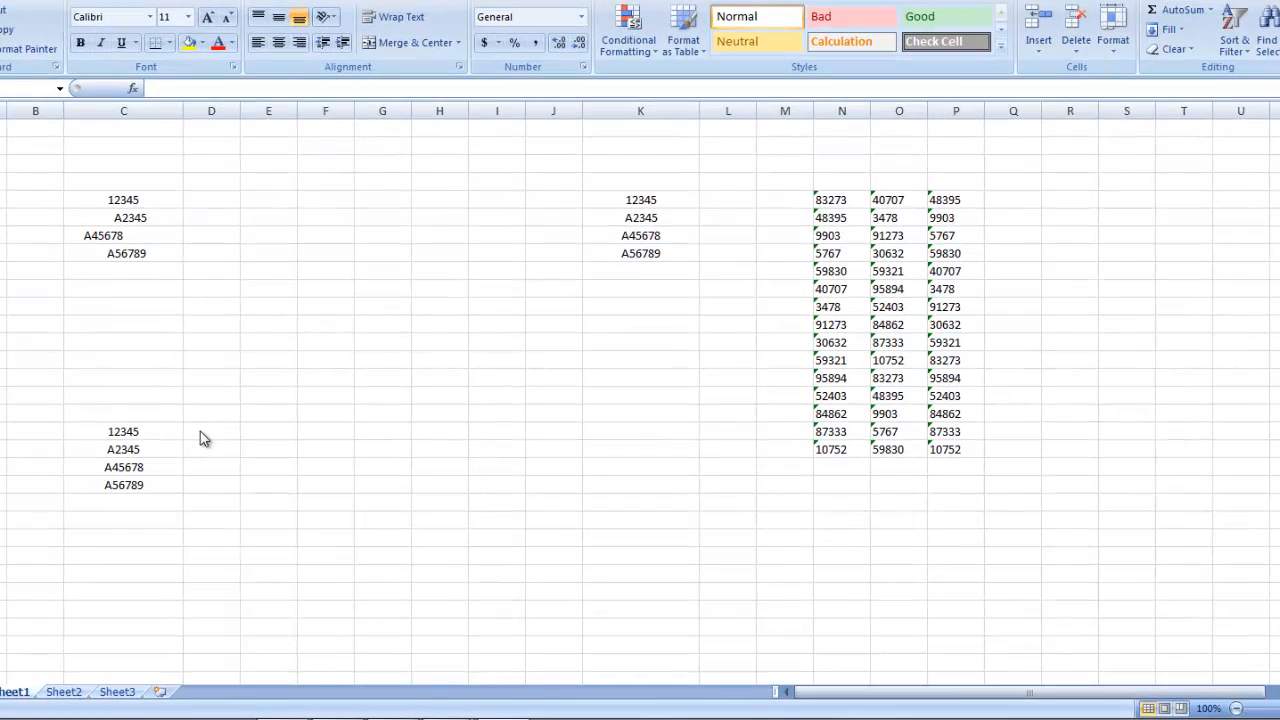
Step: Start a VLOOKUP formula in cell D18 with C18 as the lookup value
click(200, 431)
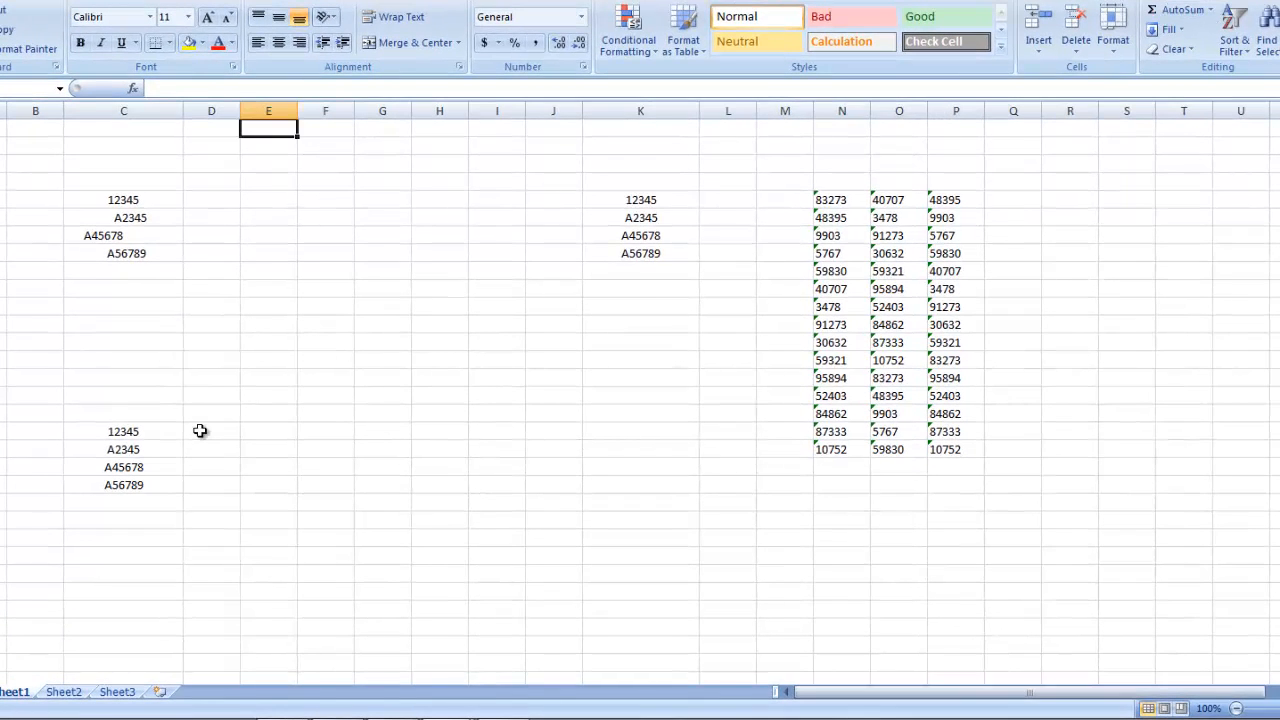
click(200, 431)
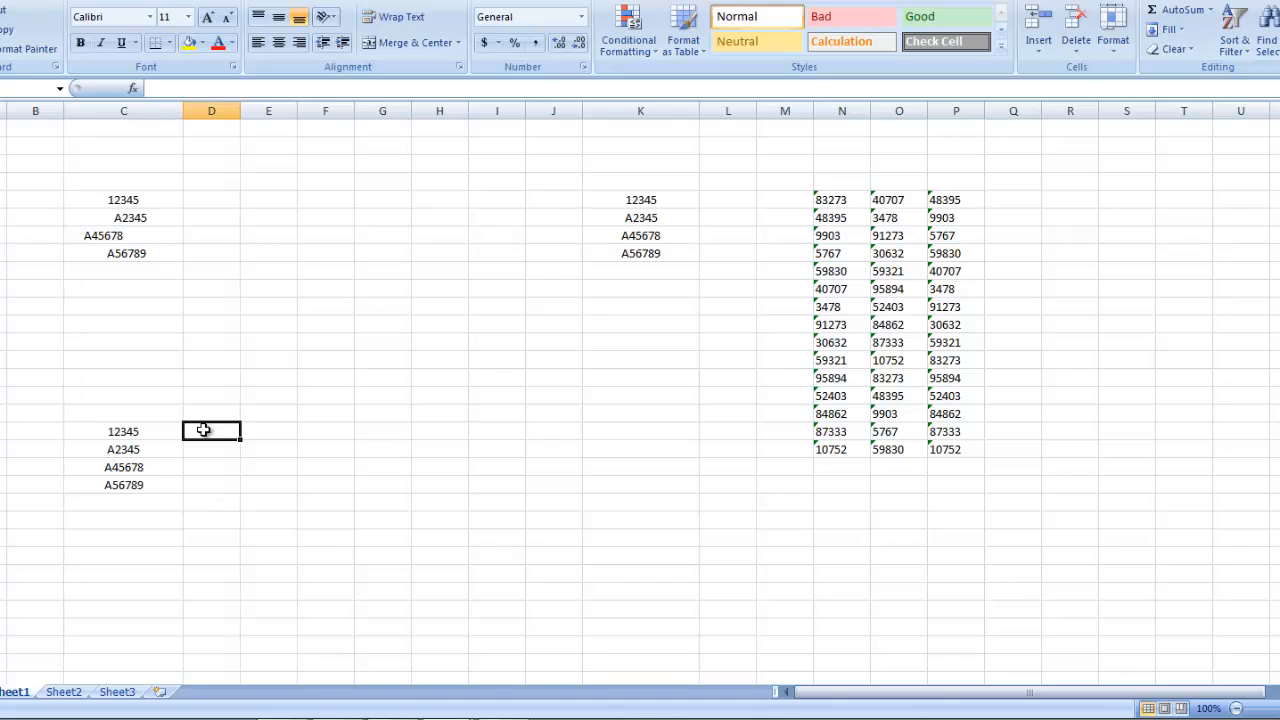
text(=vl)
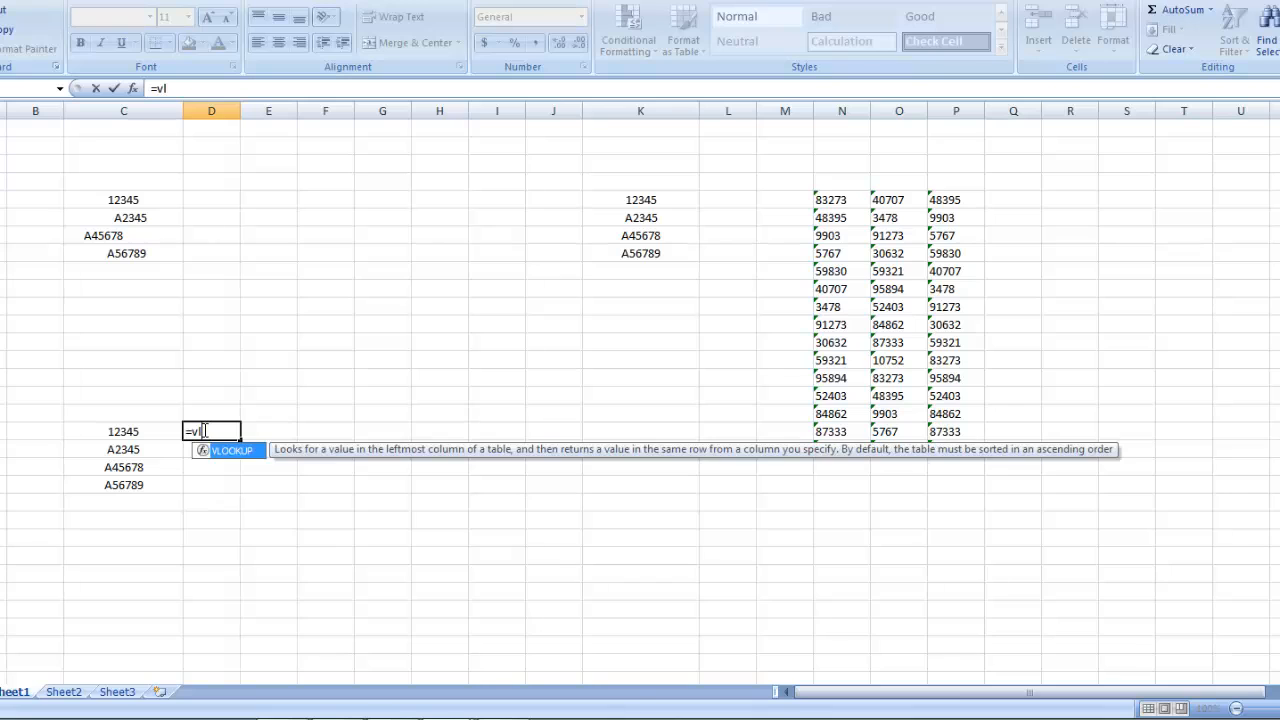
text(ookup()
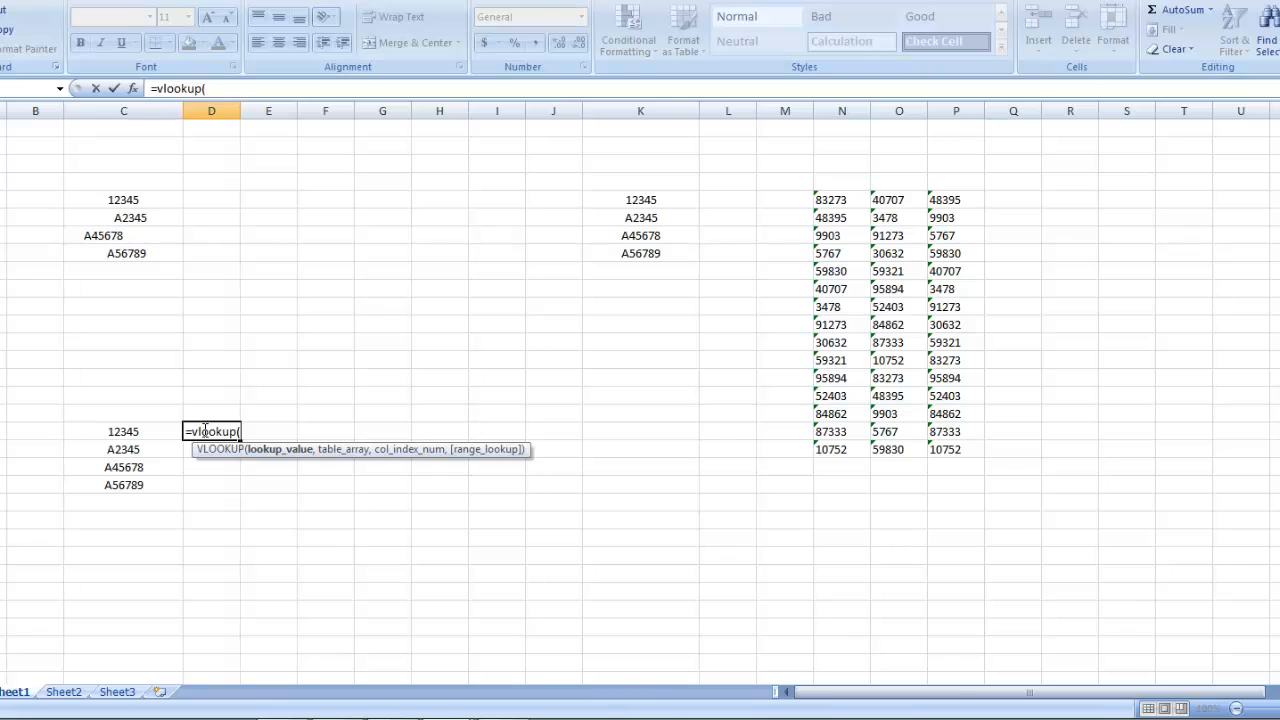
key(Left)
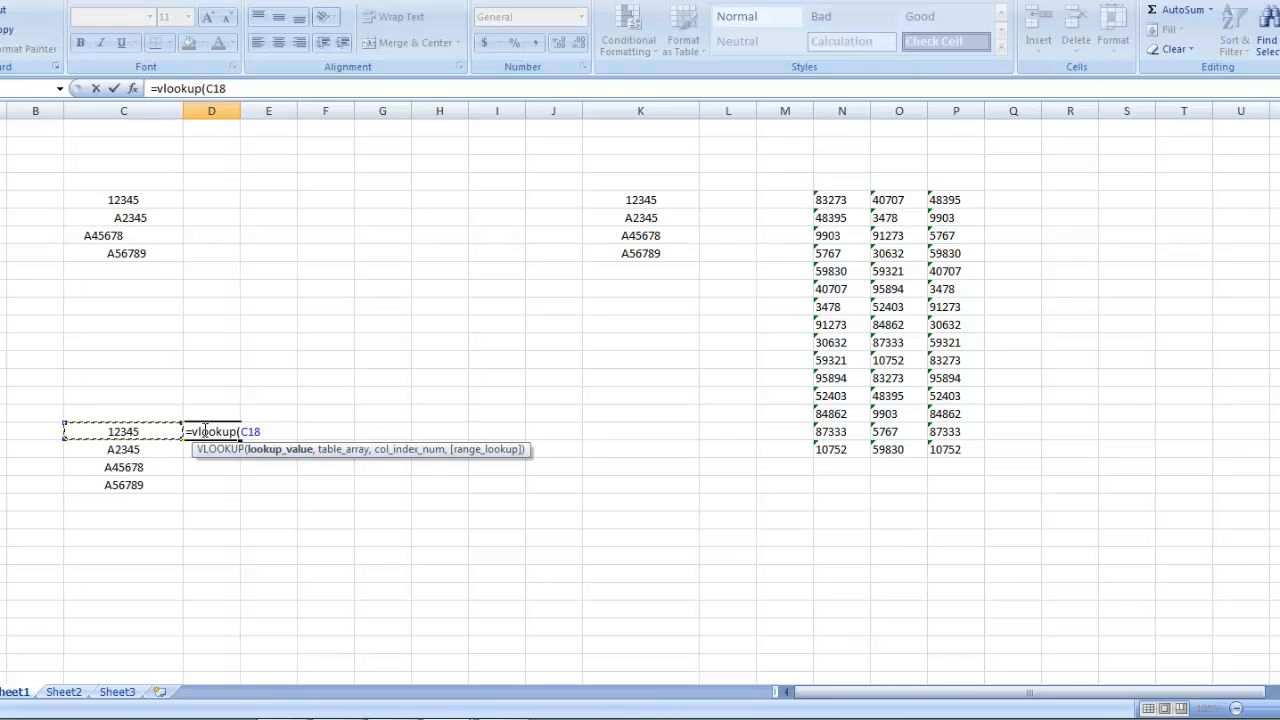
text(,)
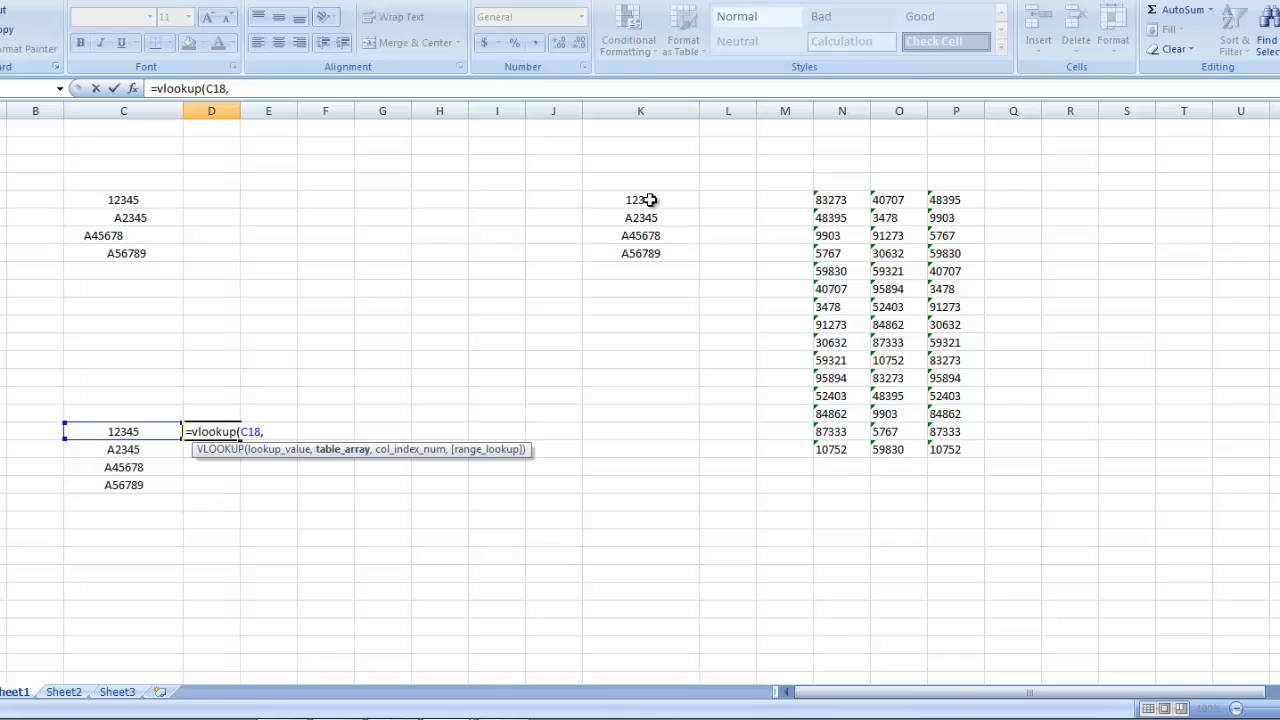
Step: Complete the VLOOKUP in D18 with columns K:O as the table array, column index 1 and FALSE for an exact match
drag(650, 199, 651, 251)
key(ctrl+space)
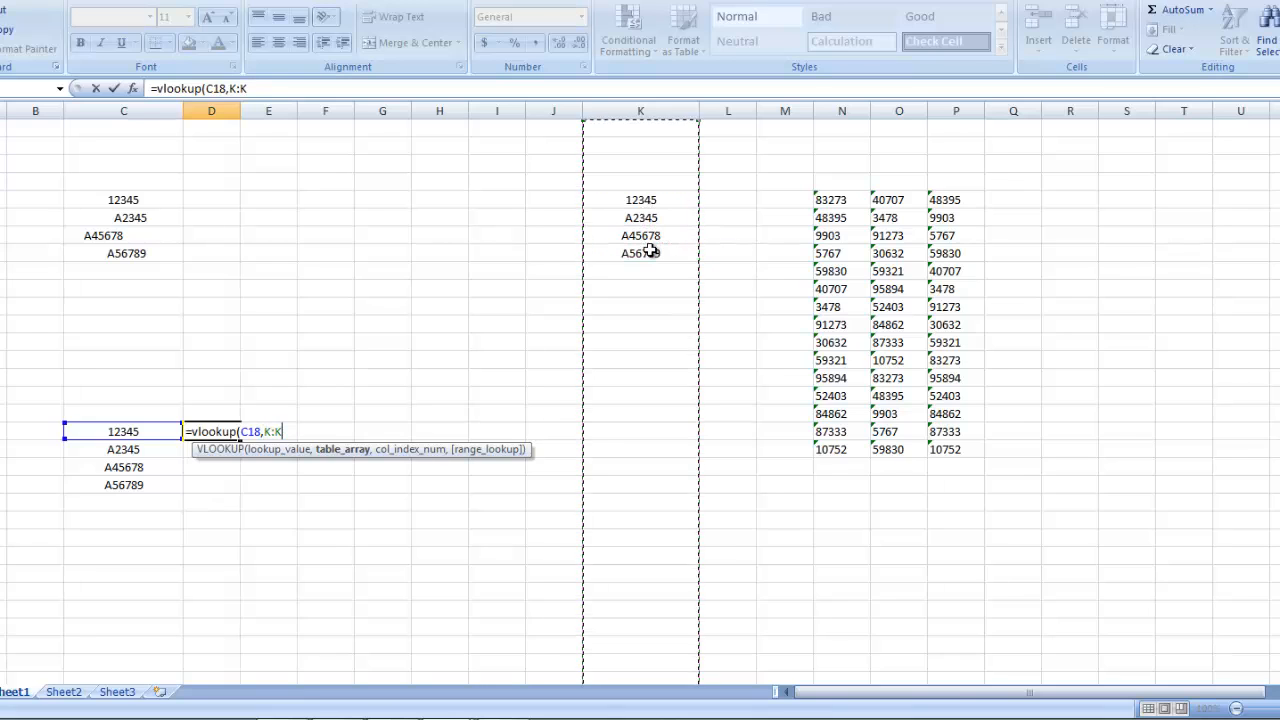
key(shift+Right)
key(shift+Right)
key(shift+Right)
key(shift+Right)
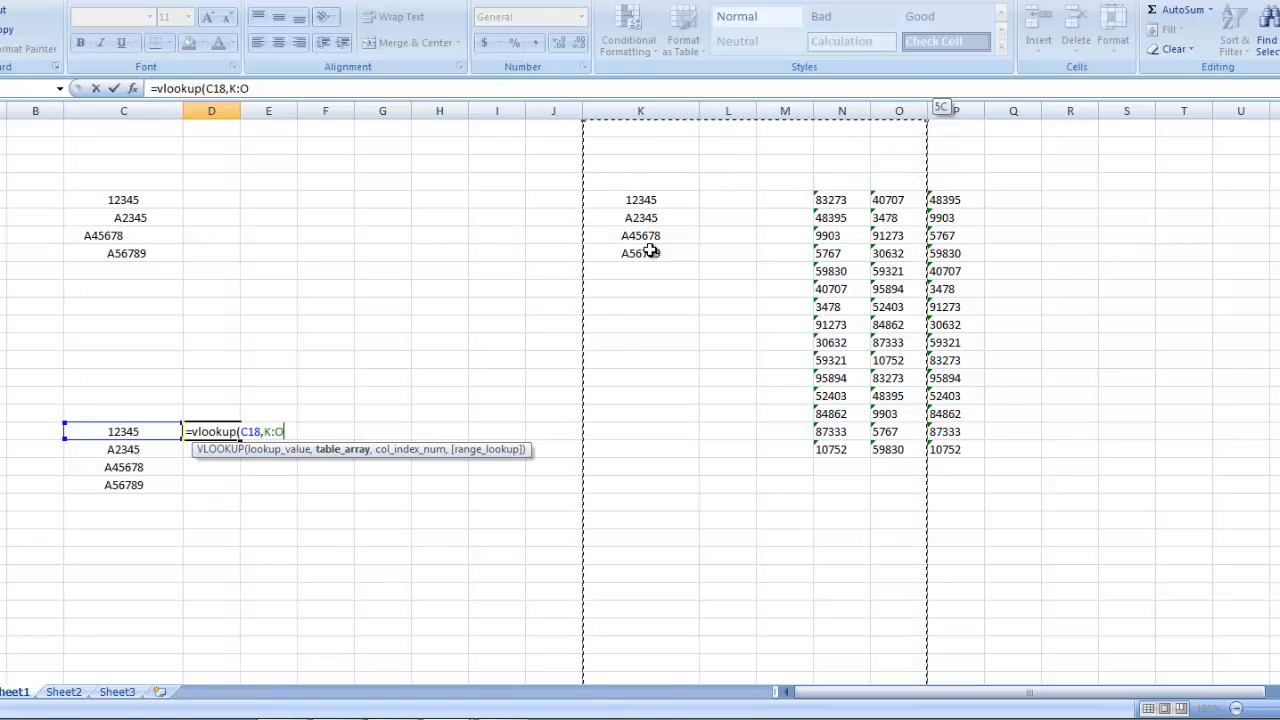
text(,)
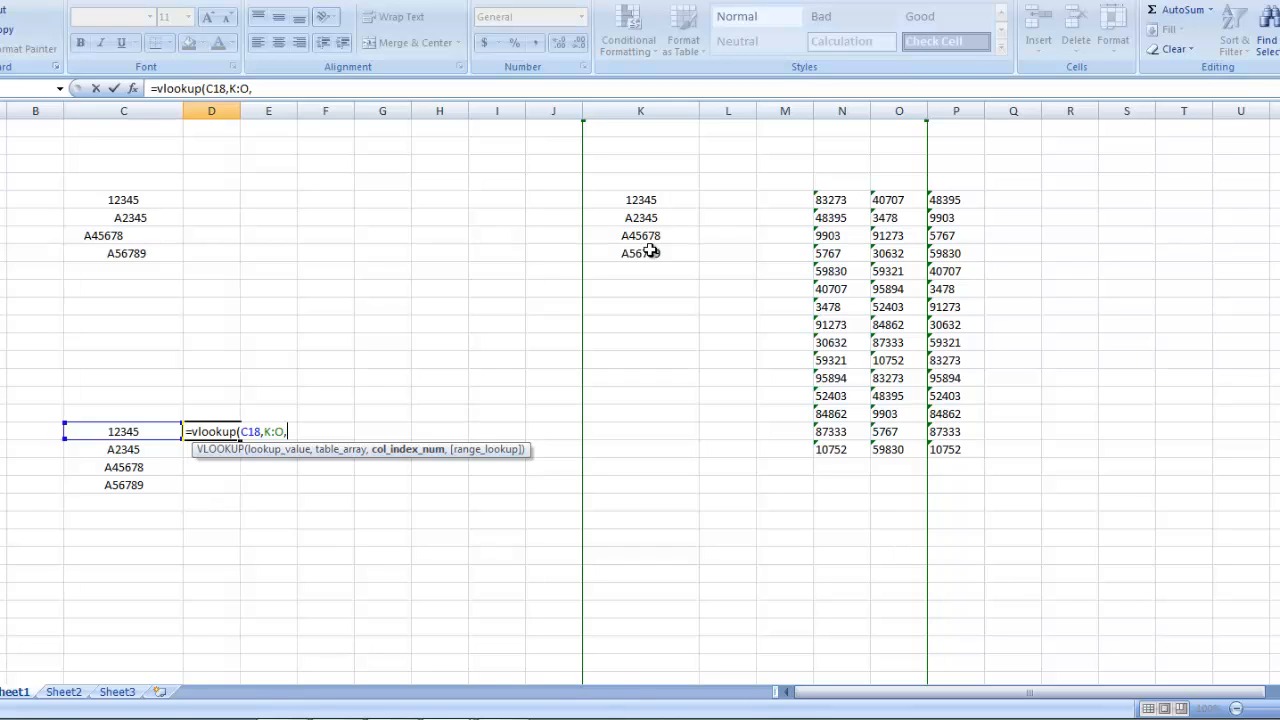
text(1,)
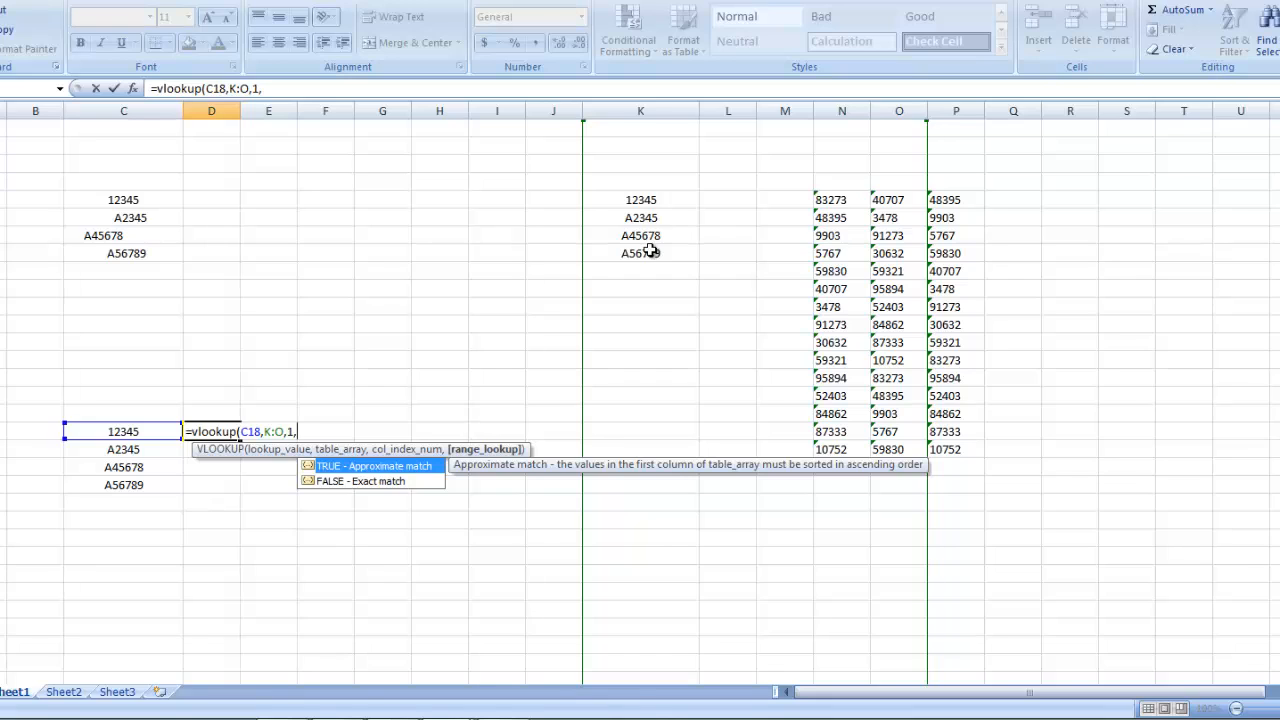
text(False))
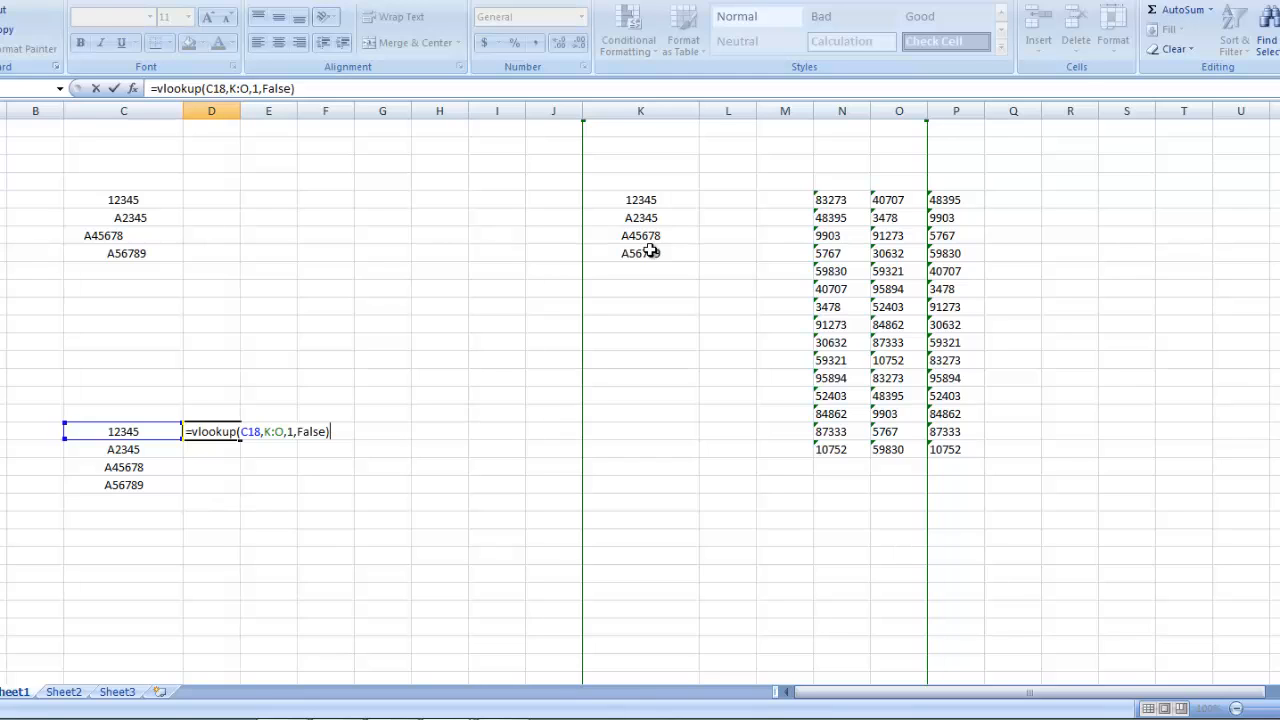
key(Return)
key(Up)
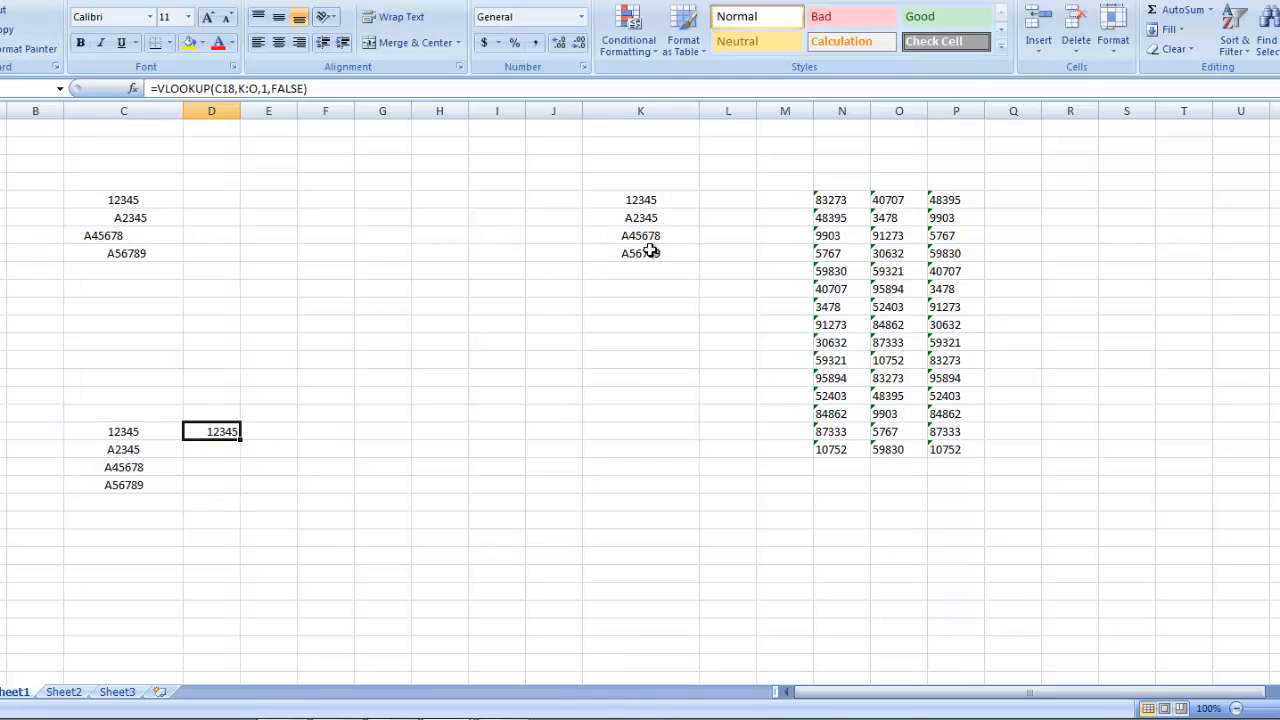
Step: Copy the VLOOKUP formula from D18 down through D21
key(ctrl+c)
key(shift+Down)
key(shift+Down)
key(shift+Down)
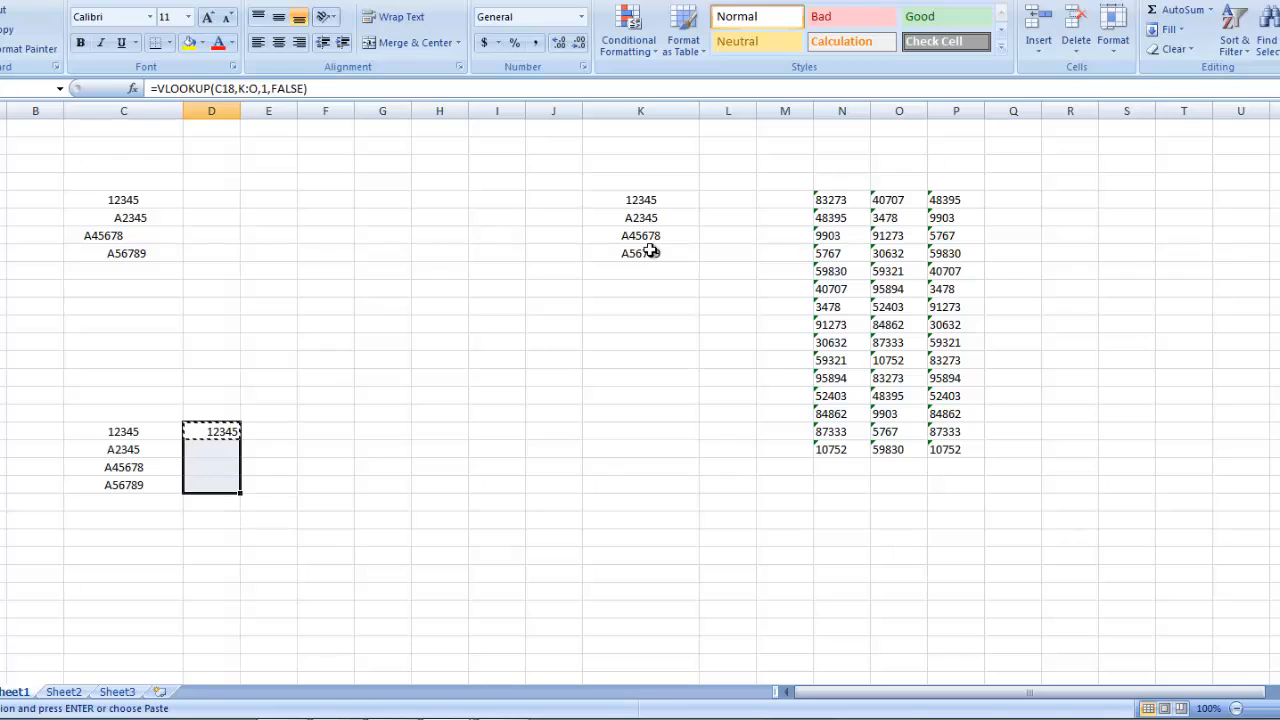
key(Return)
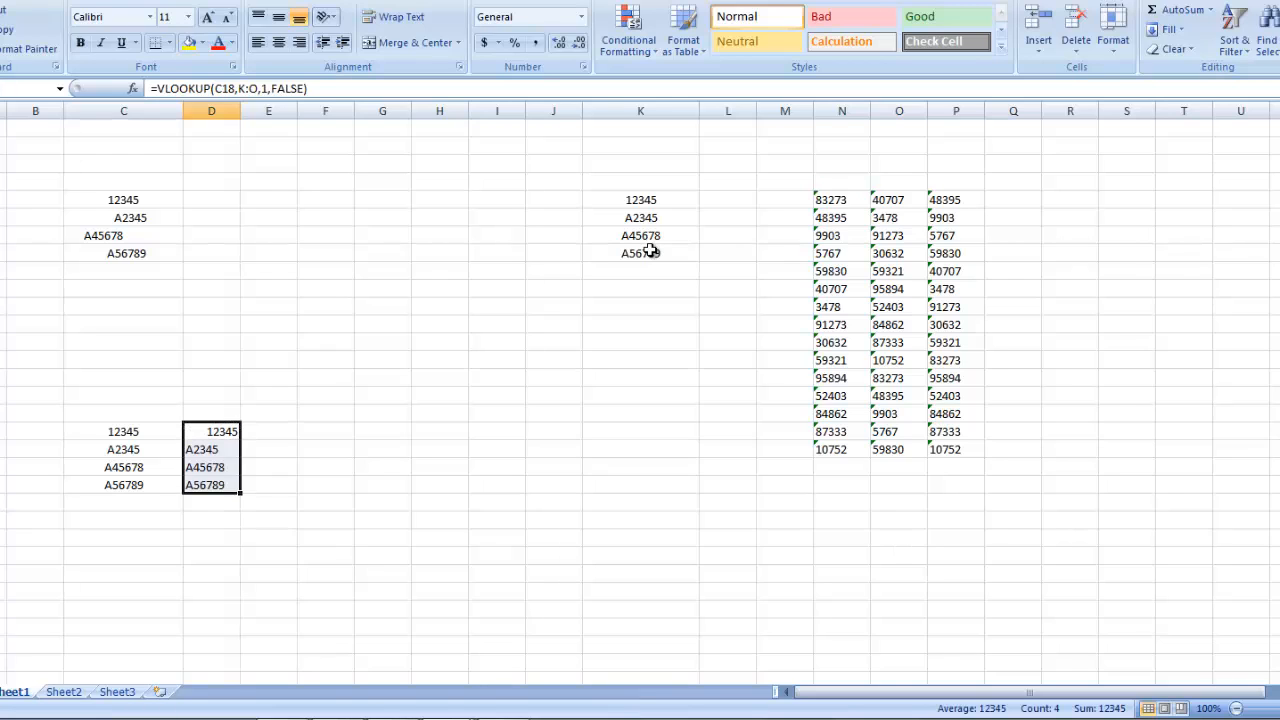
Step: Copy the VLOOKUP formula from D18 into D5, beside the first code of the upper list
key(Down)
key(Up)
key(ctrl+c)
key(Up)
key(Up)
key(Up)
key(Up)
key(Up)
key(Up)
key(Up)
key(Up)
key(Up)
key(Up)
key(Up)
key(Up)
key(Up)
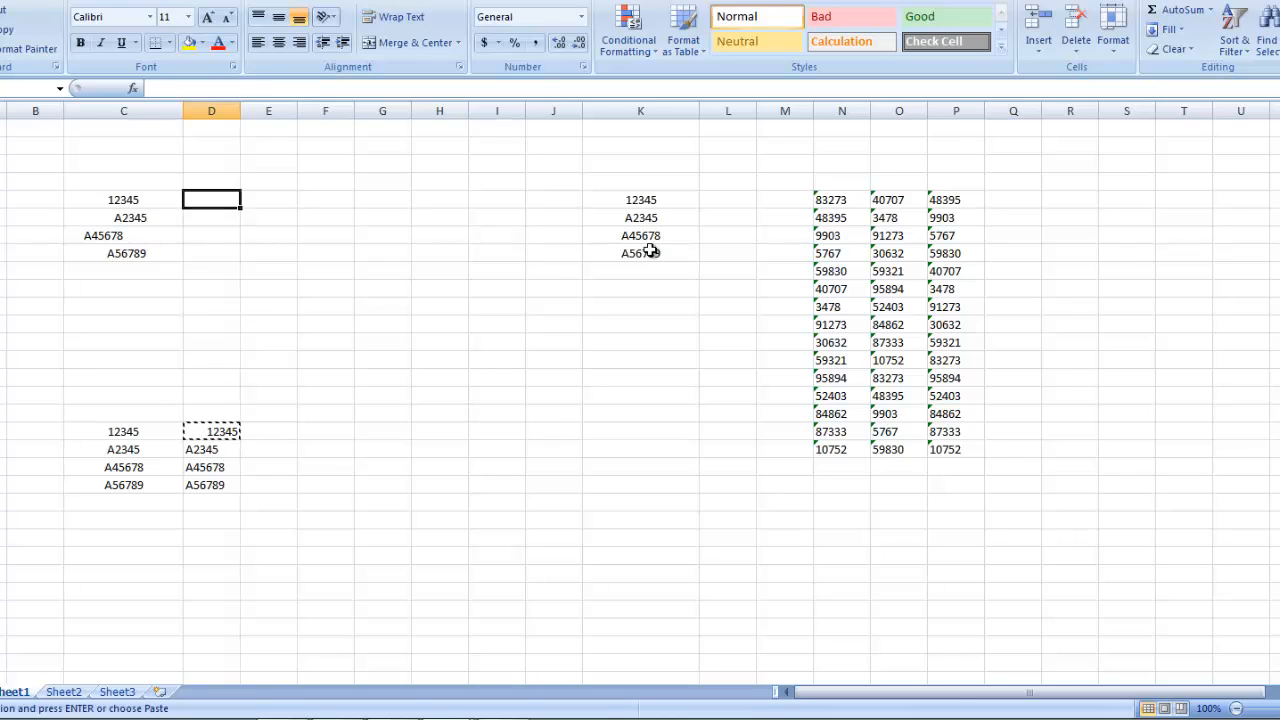
key(Return)
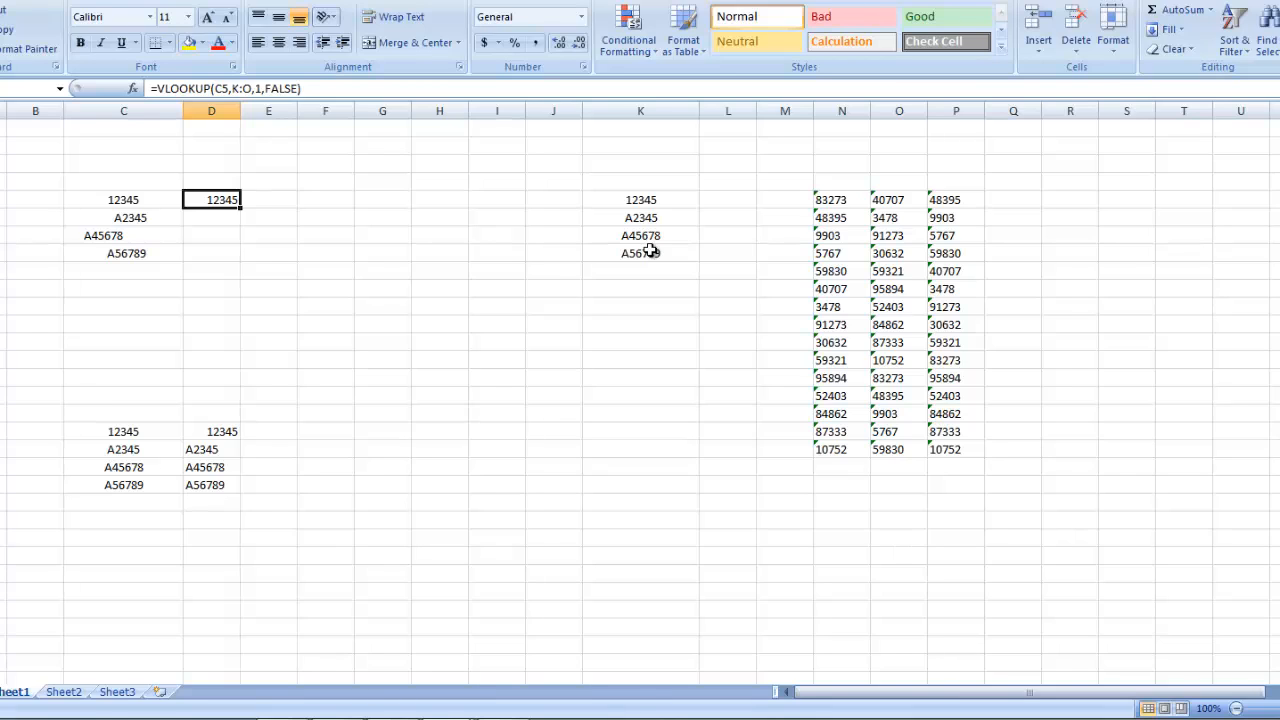
Step: Copy the lookup formula from D5 down through D8
key(ctrl+c)
key(shift+Down)
key(shift+Down)
key(shift+Down)
key(Return)
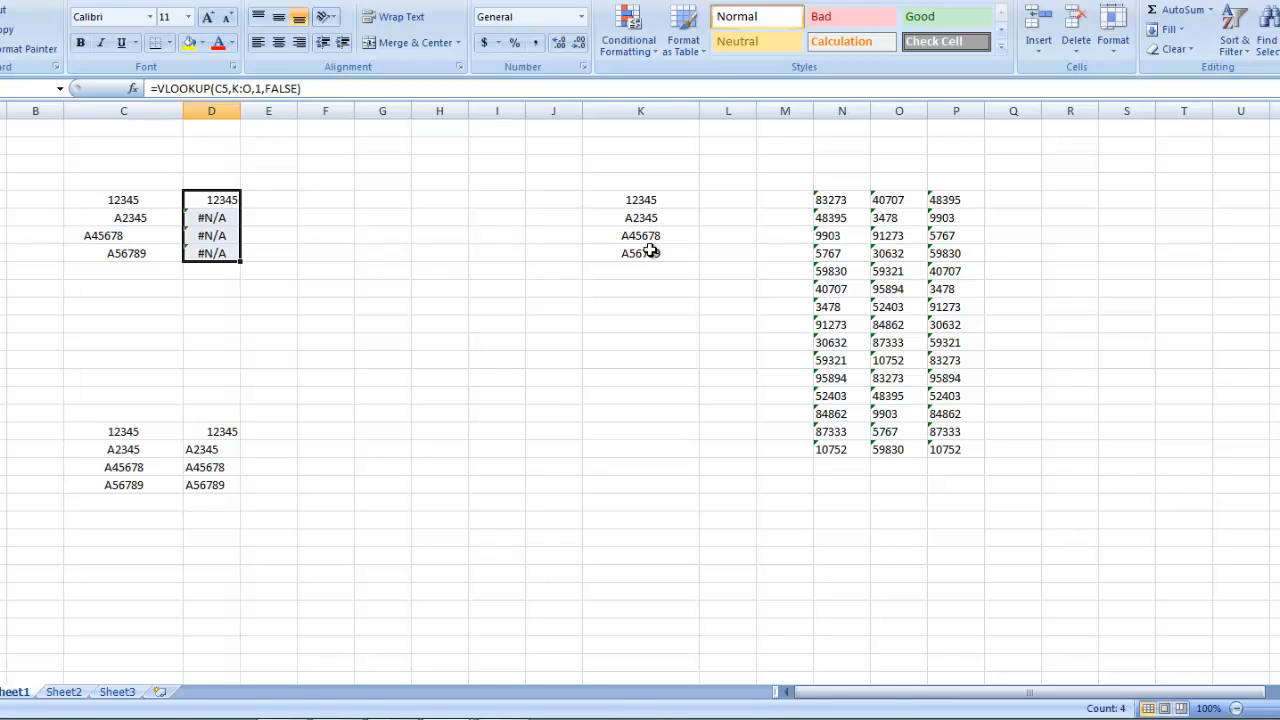
Step: Examine the entries in C6 and C7 for extra spaces around the codes
key(Left)
key(Down)
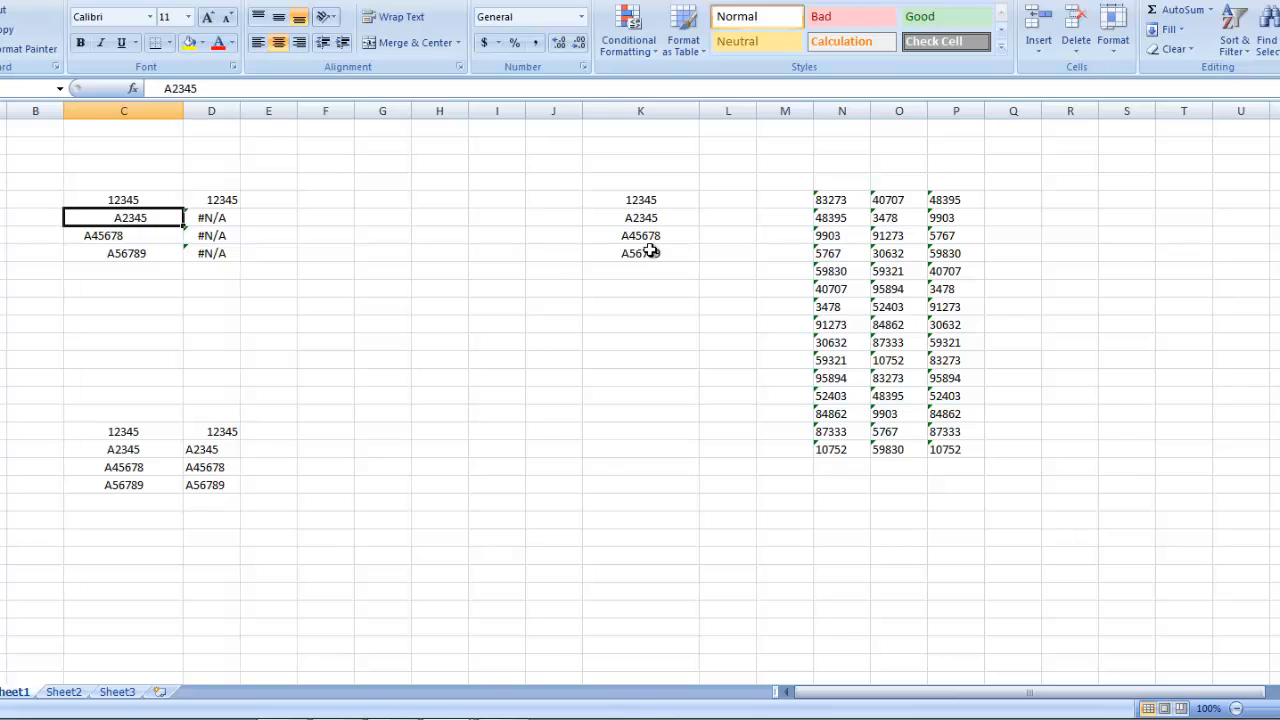
key(F2)
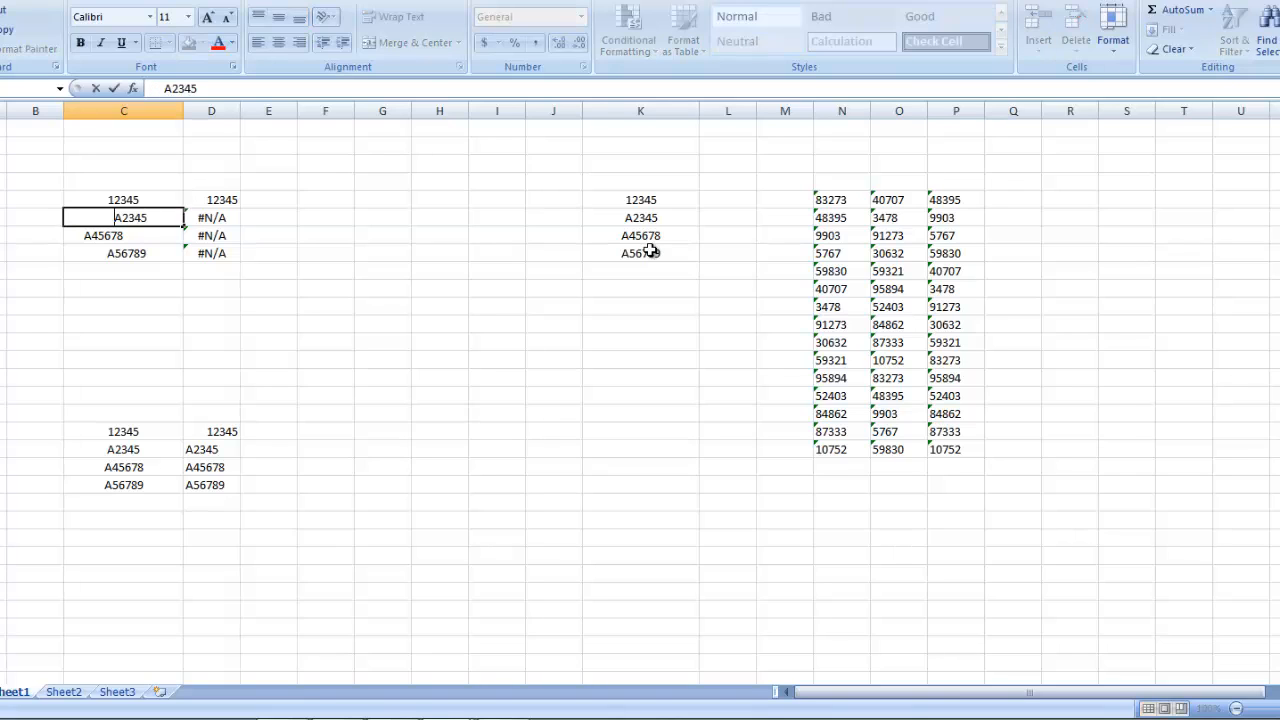
key(Left)
key(Left)
key(Left)
key(Return)
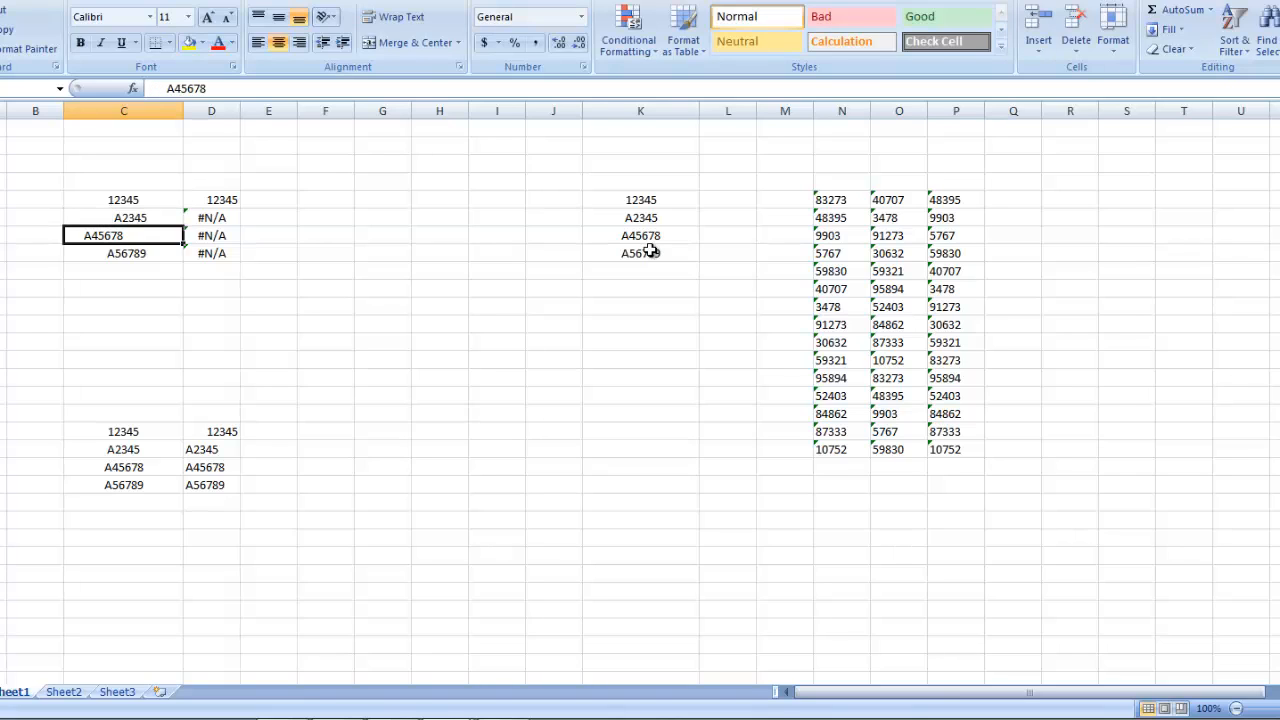
key(F2)
key(Right)
key(Right)
key(Right)
key(Right)
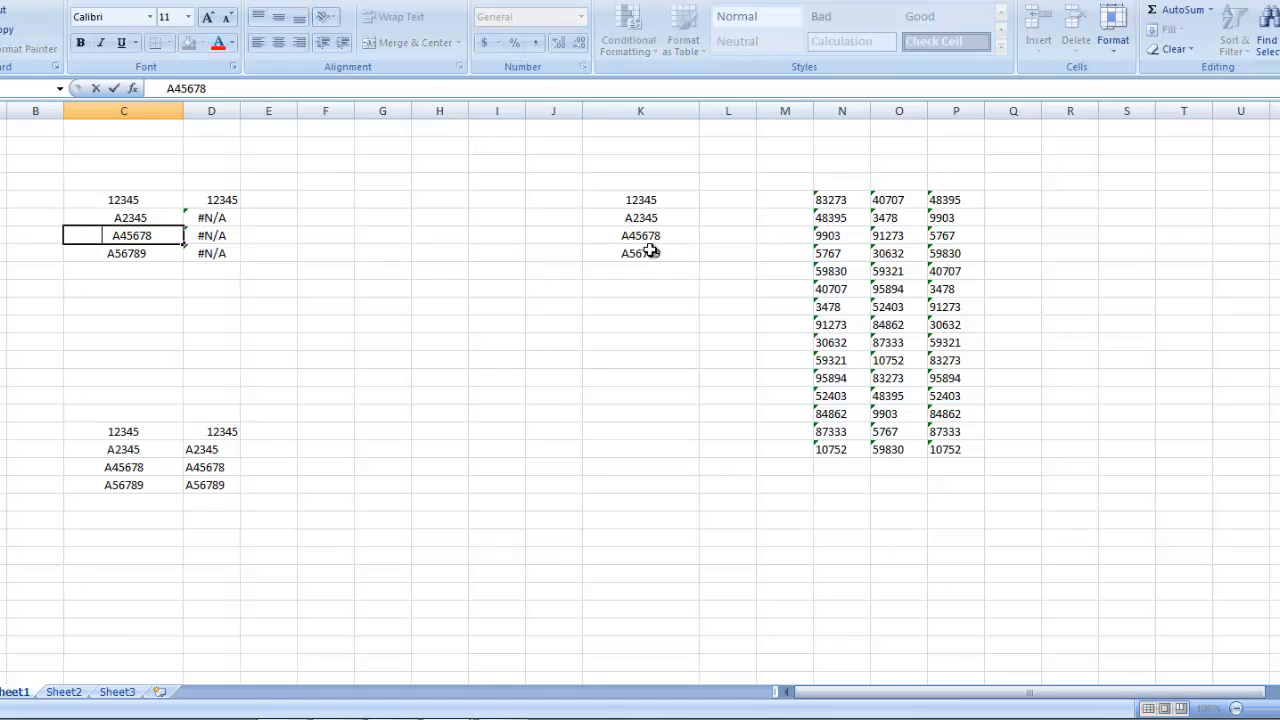
key(BackSpace)
key(BackSpace)
key(BackSpace)
key(BackSpace)
key(Return)
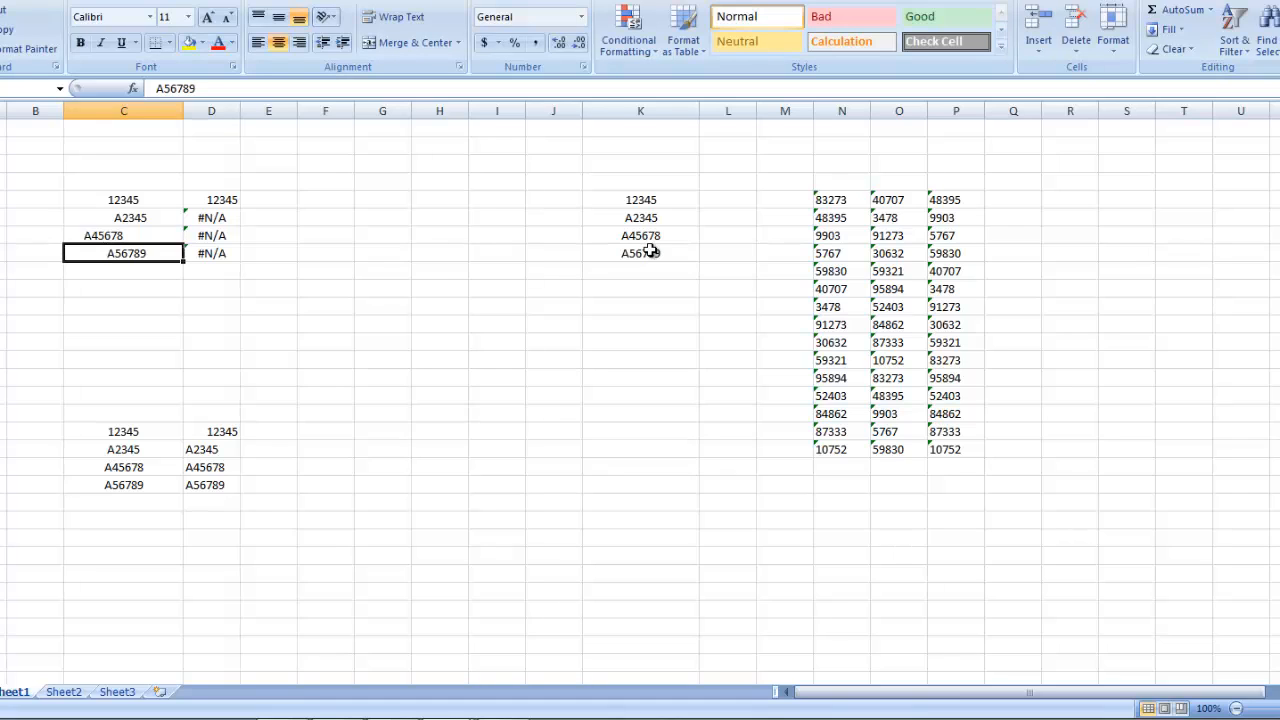
Step: Store the number in C5 as text by adding an apostrophe before it, making the entry '12345
key(Up)
key(Up)
key(Right)
key(Left)
key(Left)
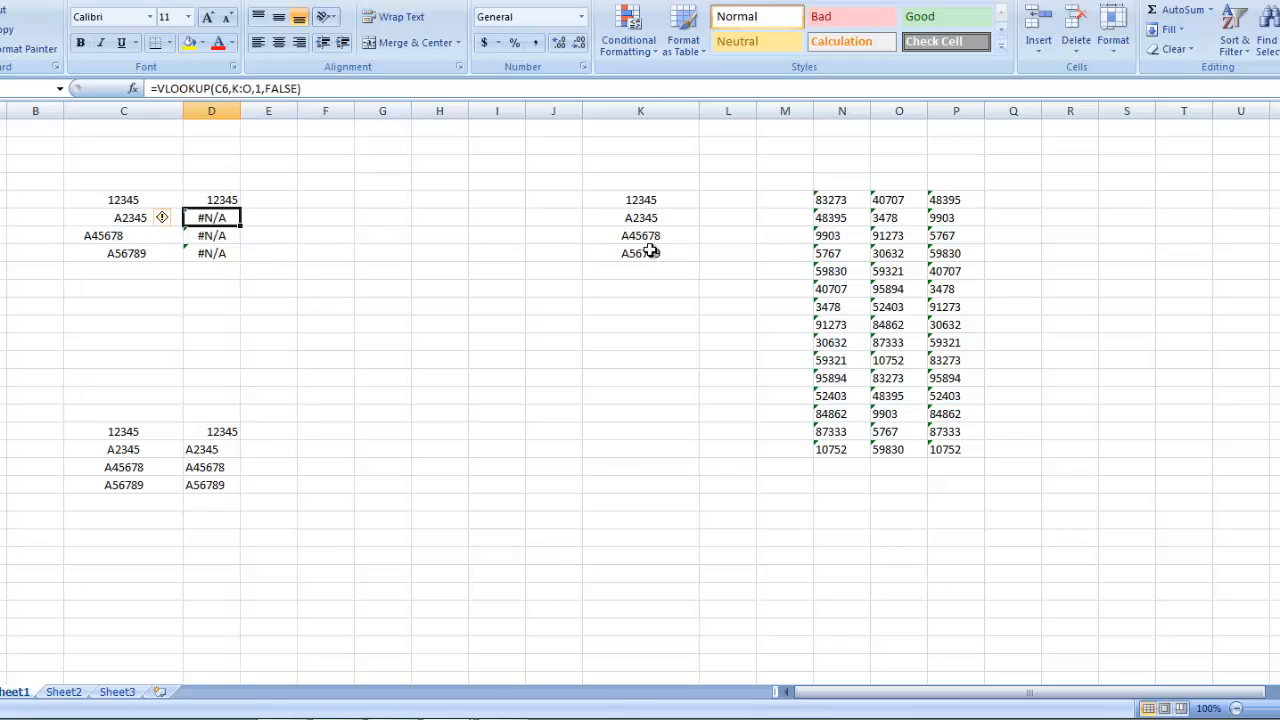
key(Up)
key(F2)
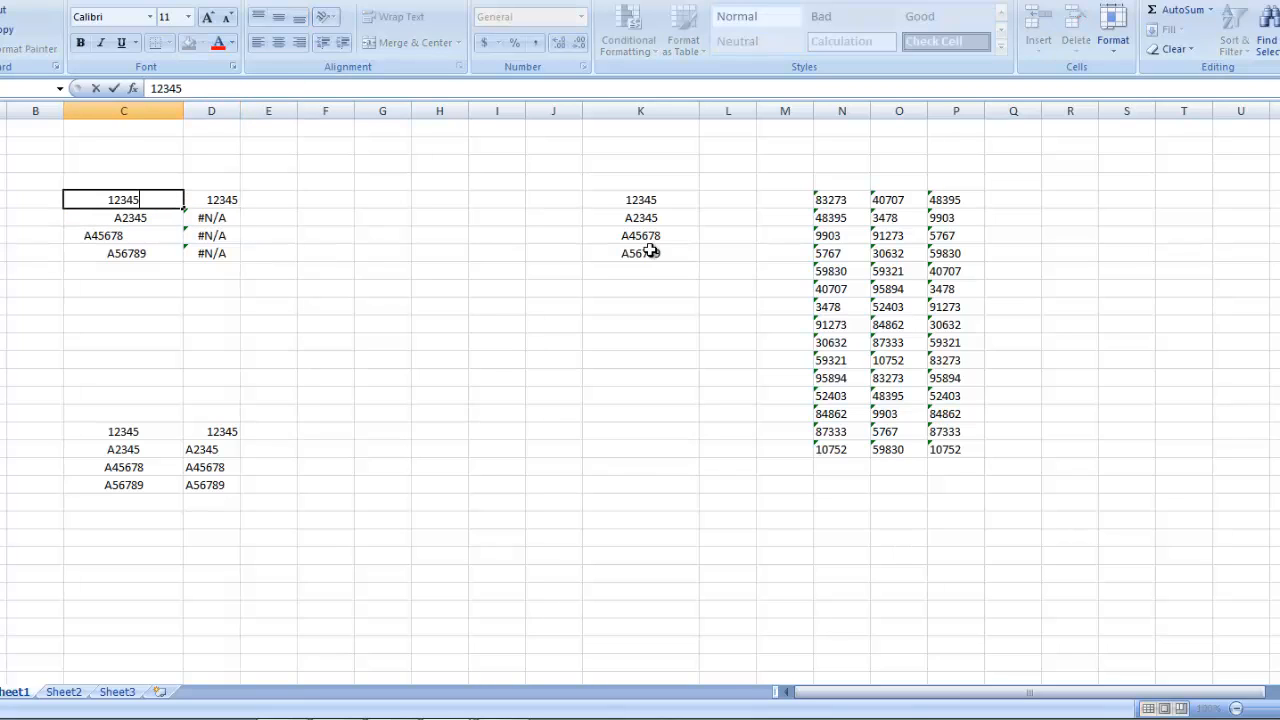
text(')
key(Return)
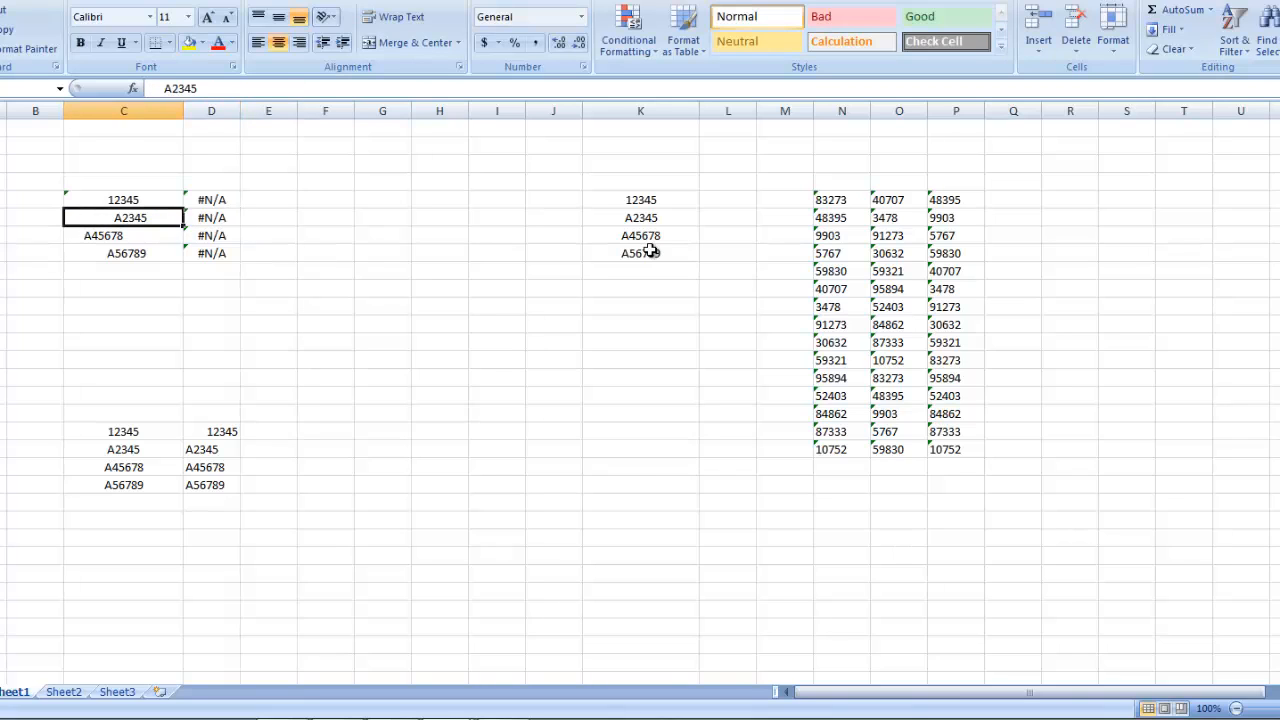
key(Up)
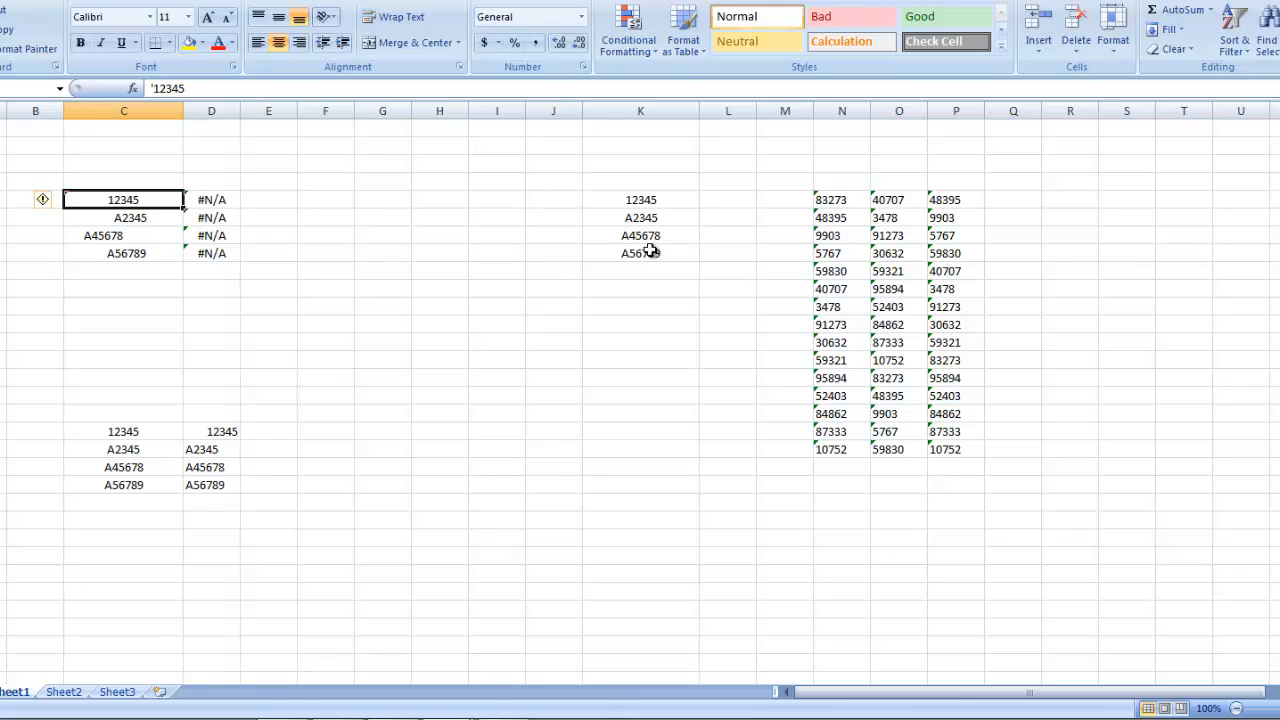
Step: Review the lookup results in D5:D8 next to the upper list of codes
key(Down)
key(Up)
key(Right)
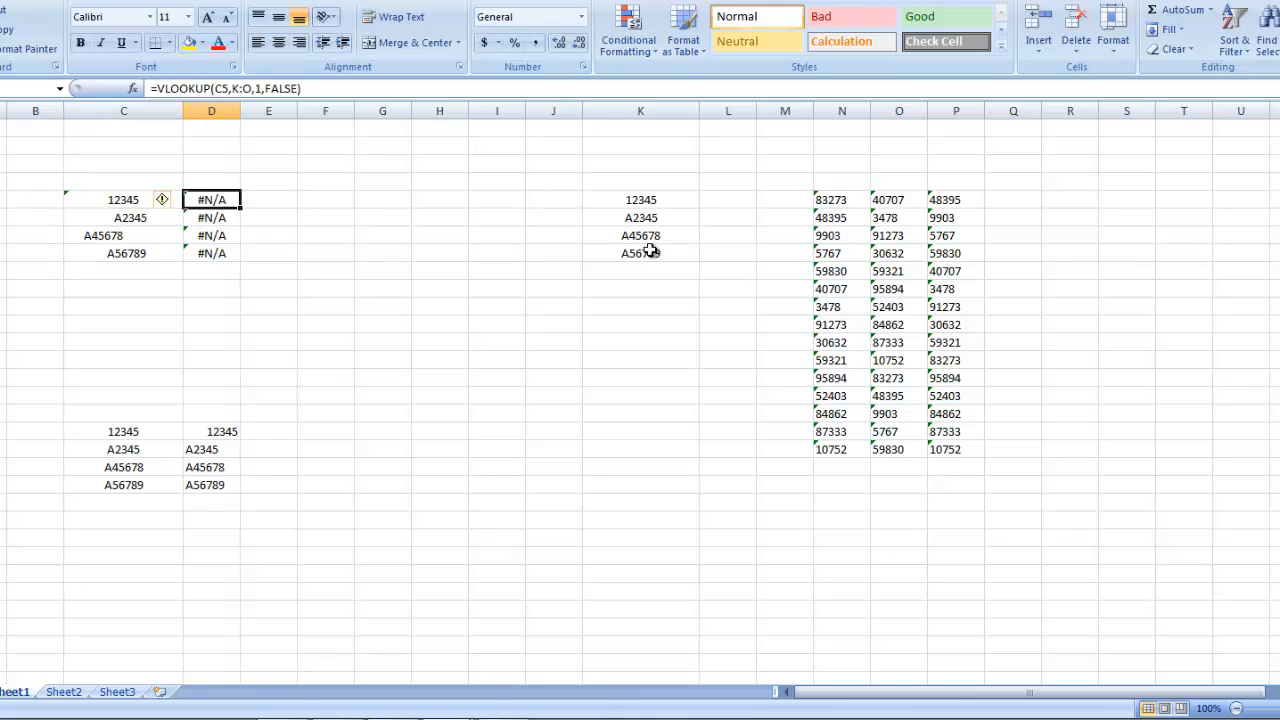
key(Down)
key(Down)
key(Down)
key(Up)
key(Up)
key(Up)
Step: Turn the text value in N5 into a number by removing its leading apostrophe
double_click(831, 202)
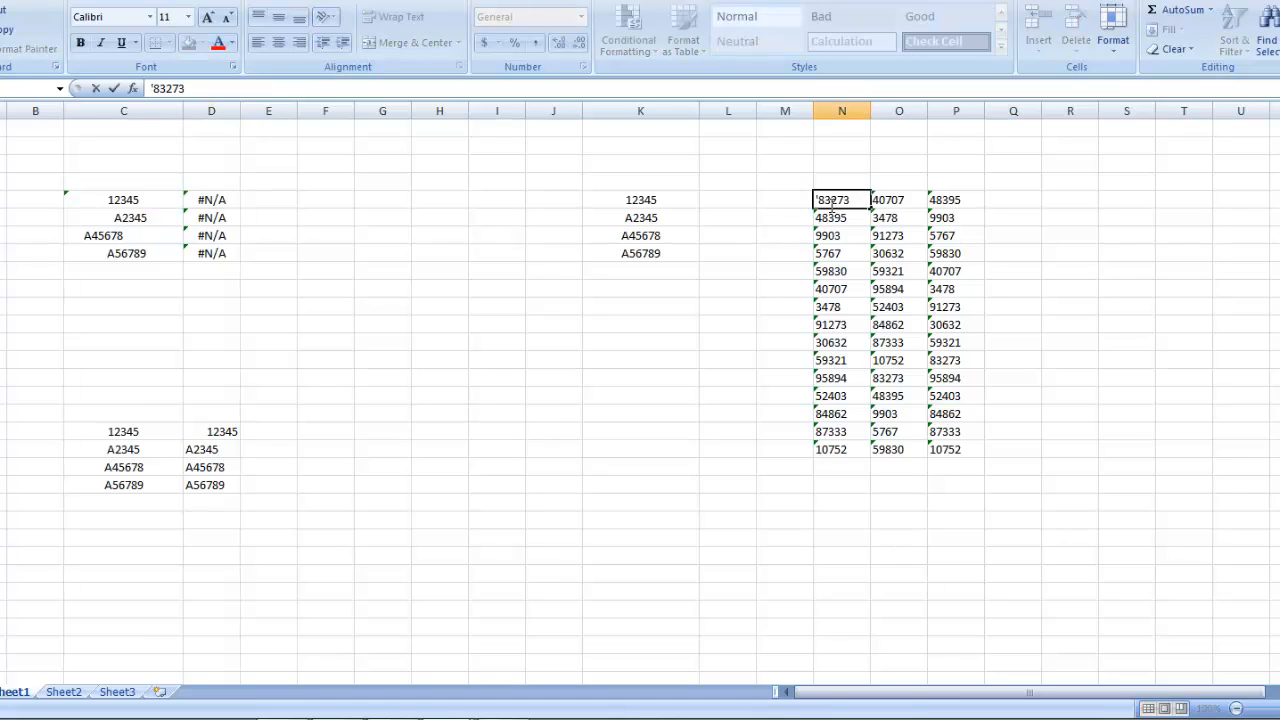
key(Escape)
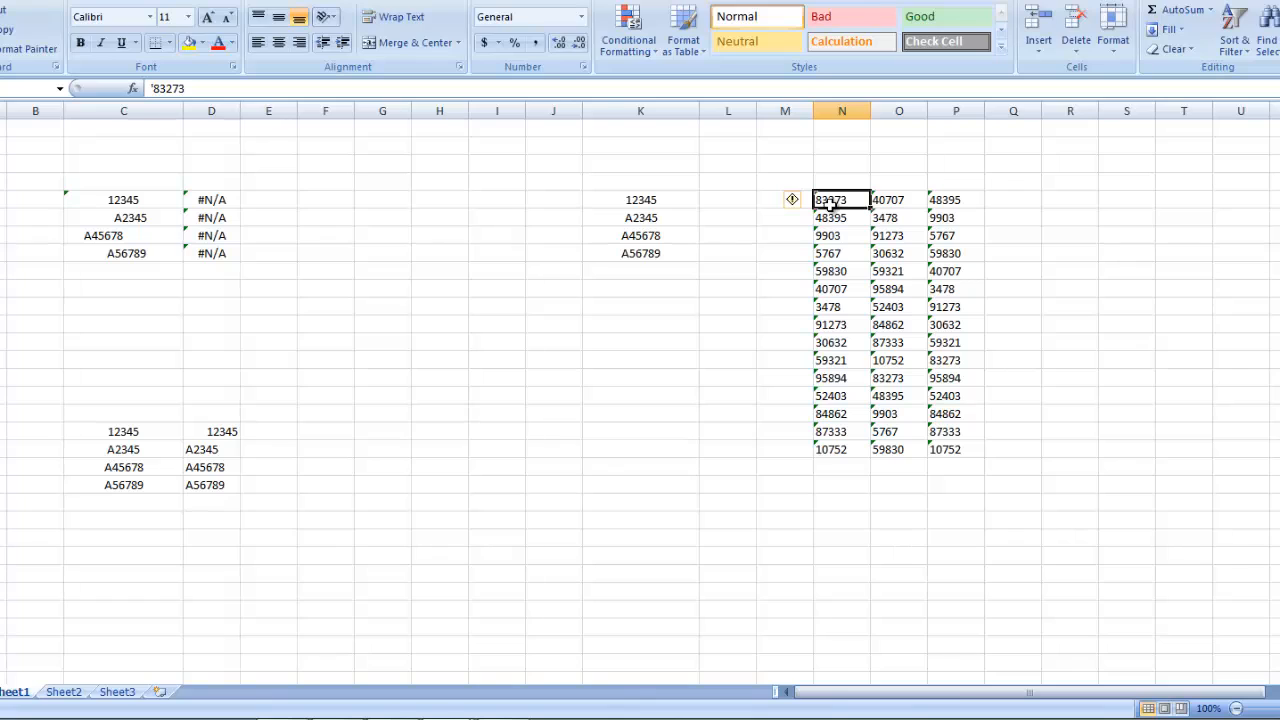
double_click(831, 202)
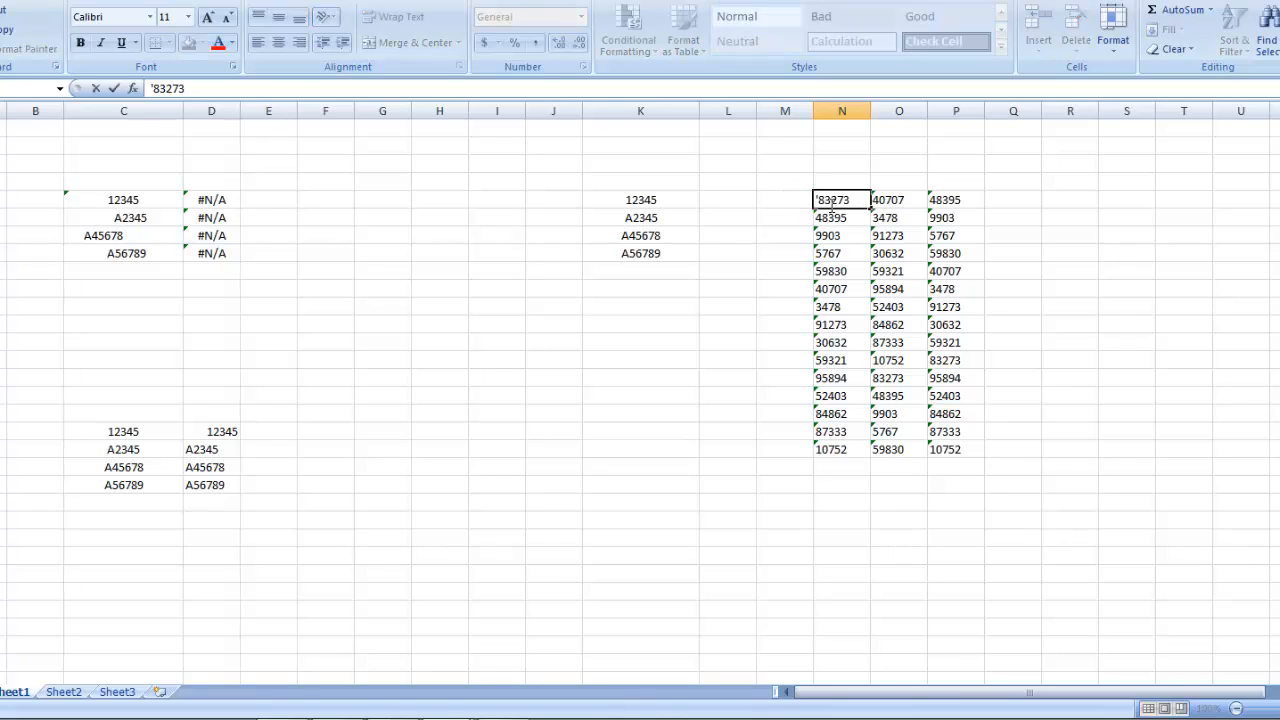
key(BackSpace)
key(Return)
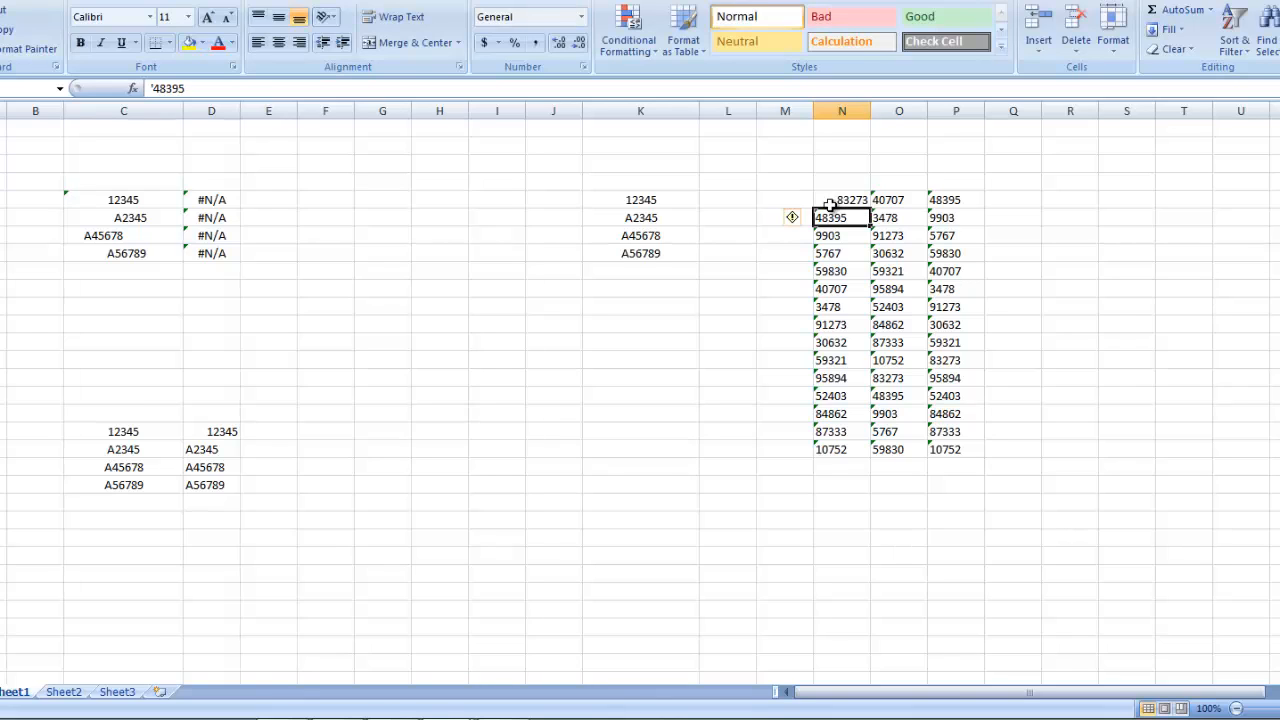
click(830, 205)
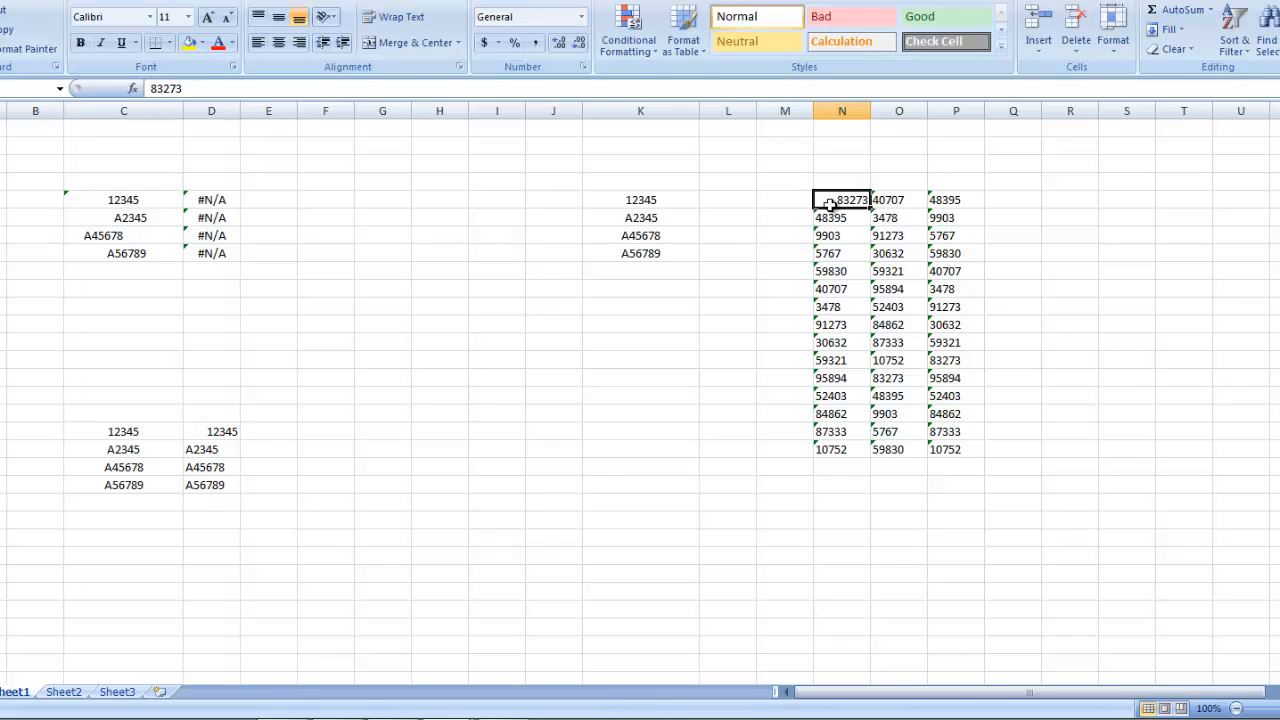
Step: Convert the numbers stored as text in N6:P19 to real numbers with the error-checking option Convert to Number
key(Down)
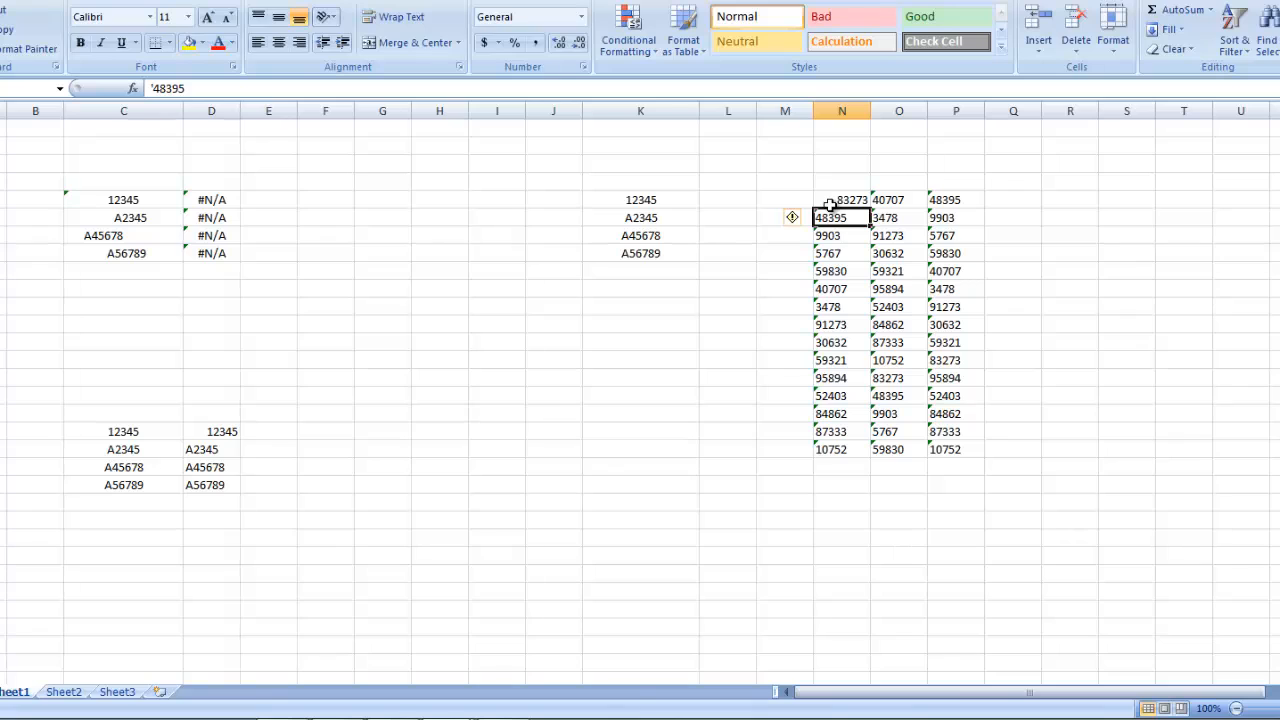
key(shift+Right)
key(shift+Right)
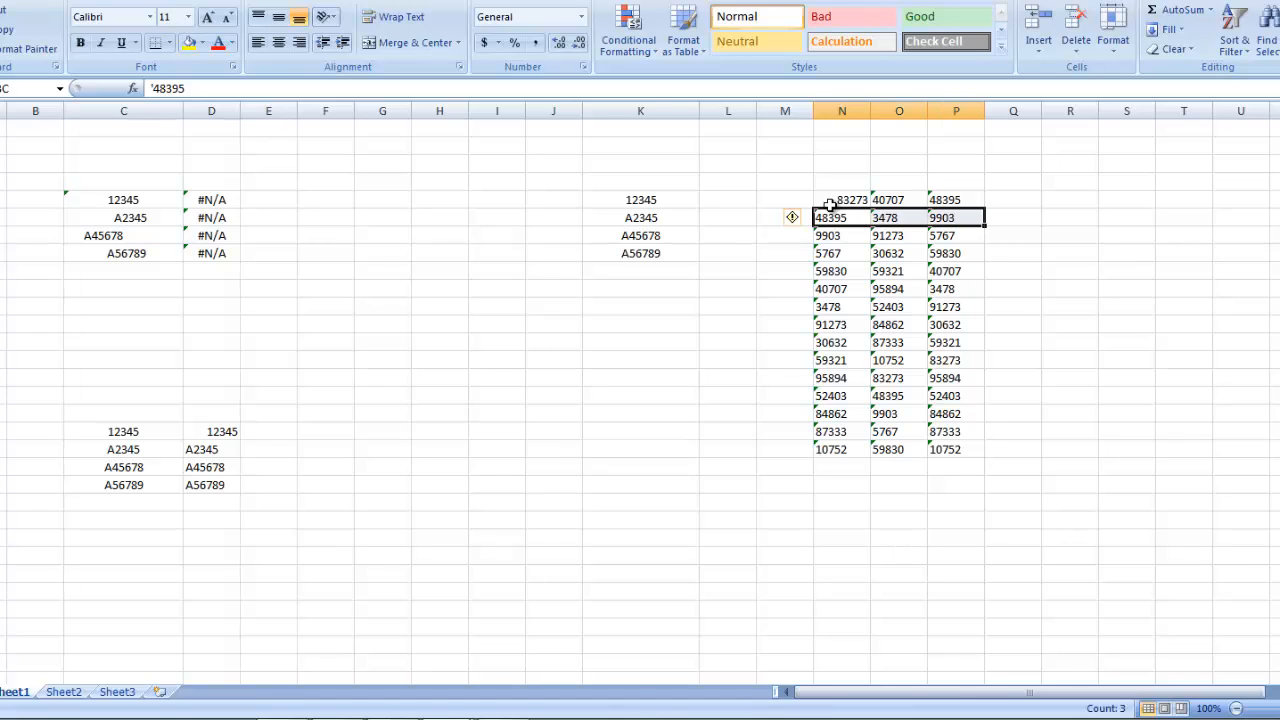
key(ctrl+shift+Down)
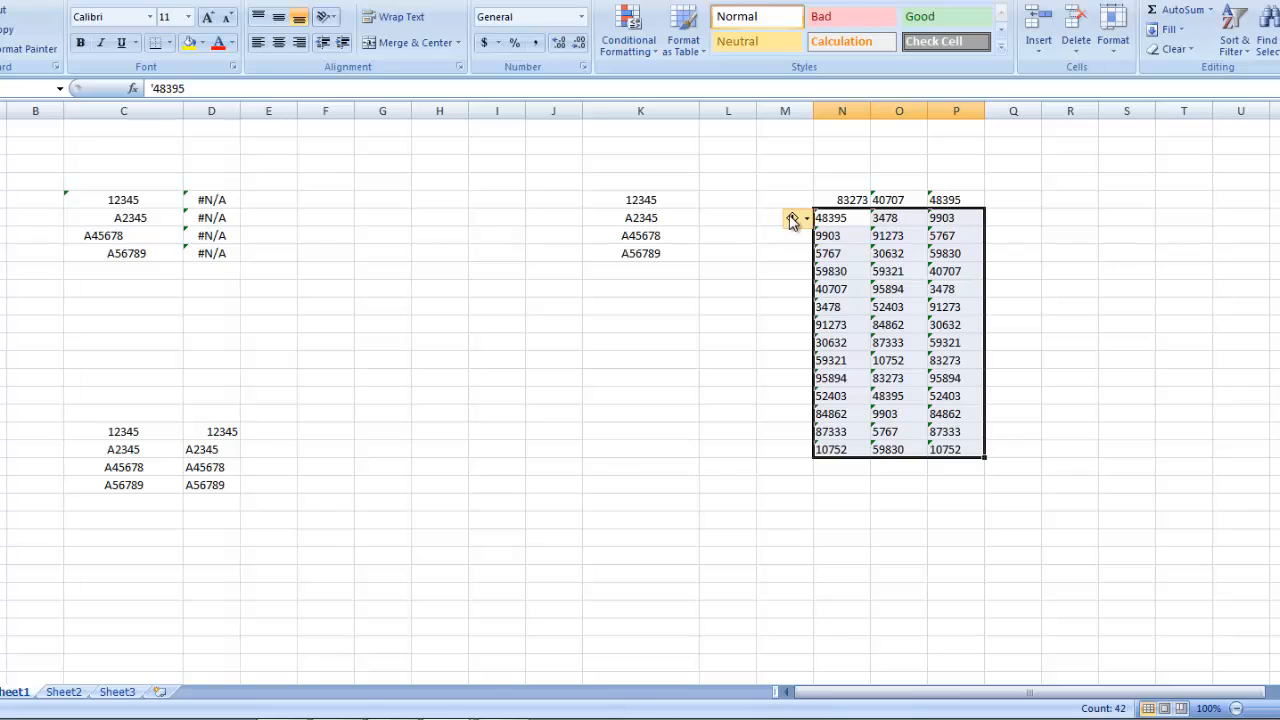
click(792, 219)
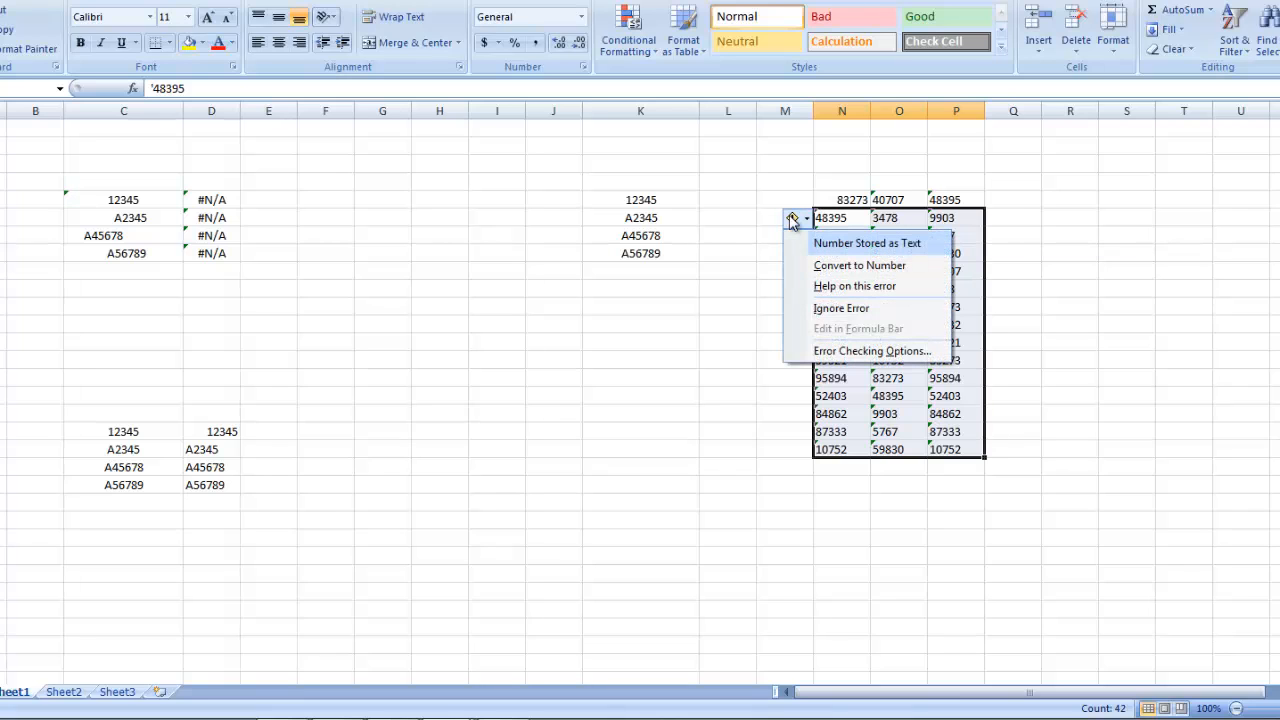
click(840, 267)
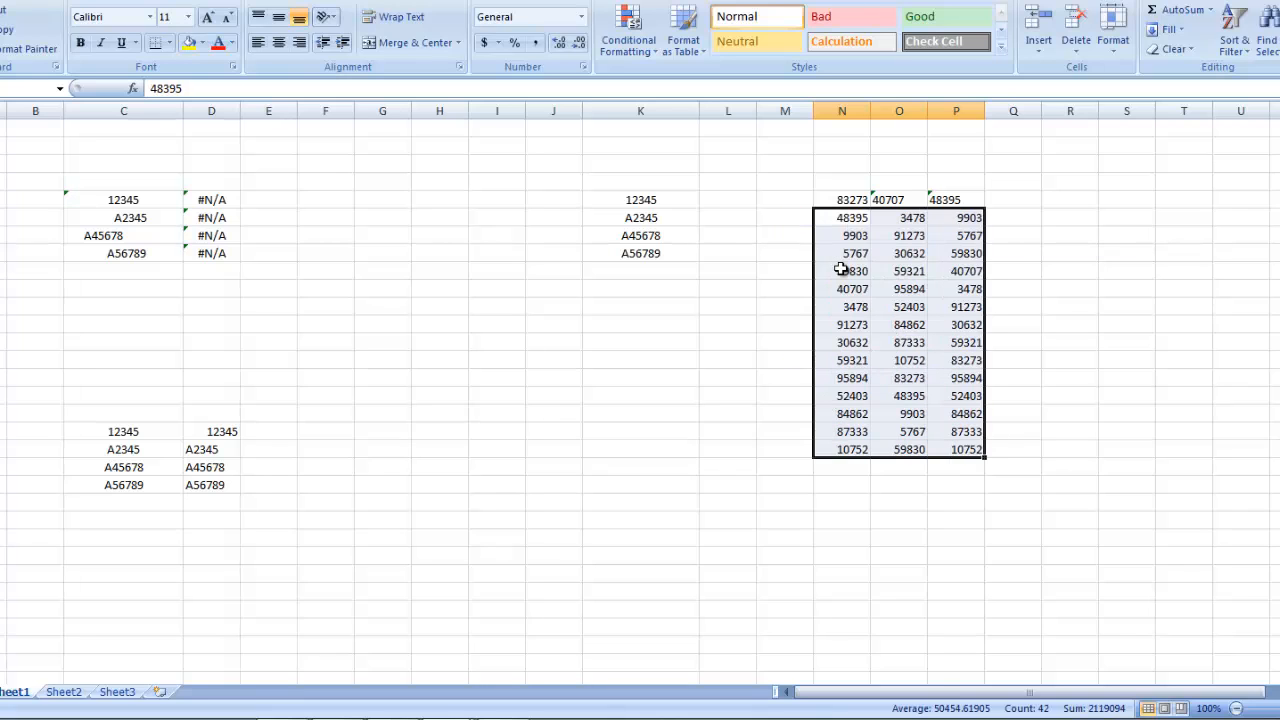
Step: Convert the two remaining text entries in O5:P5 to numbers
drag(903, 204, 931, 200)
click(850, 200)
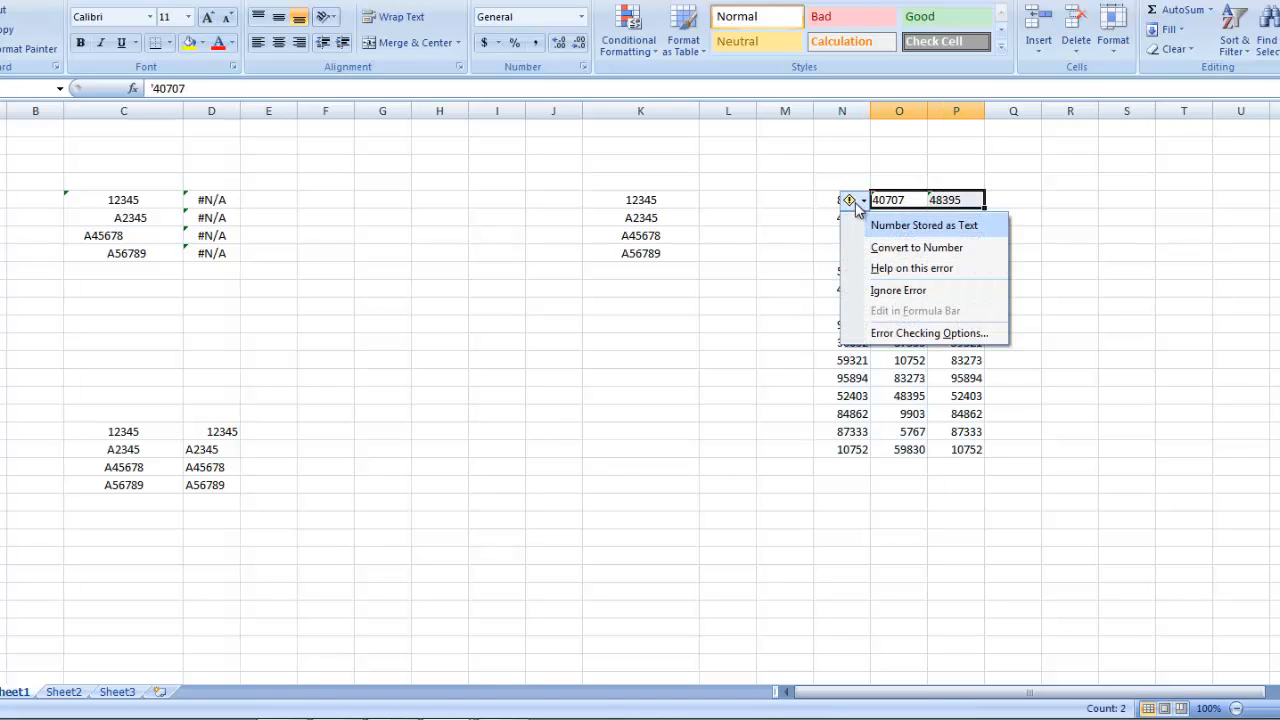
click(883, 248)
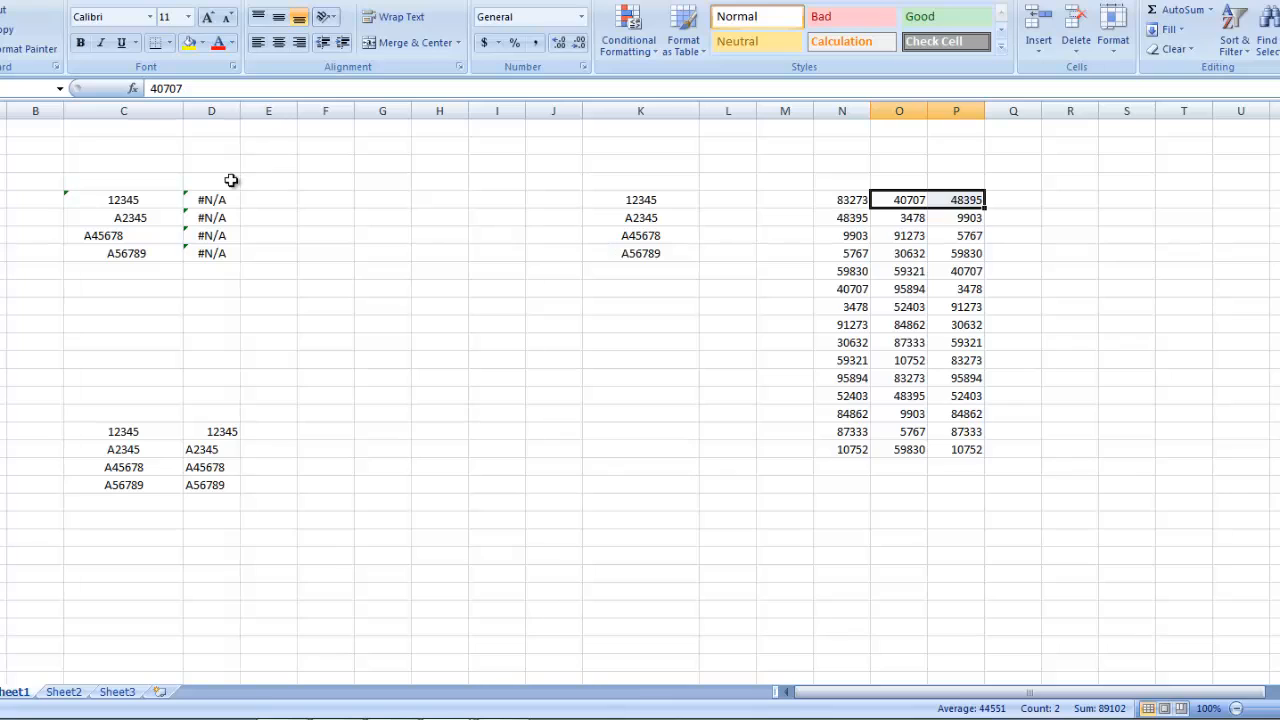
Step: Convert the text entry in C5 back to a number so its lookup can match
click(92, 214)
click(93, 201)
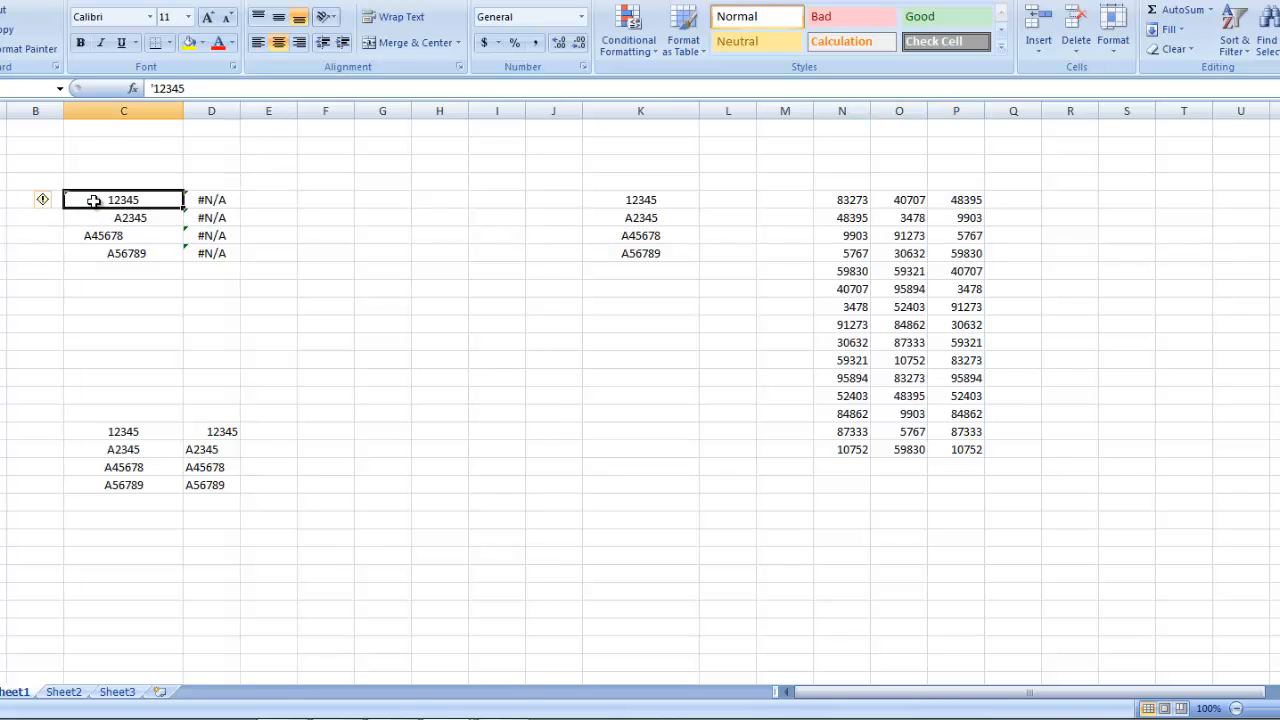
click(48, 199)
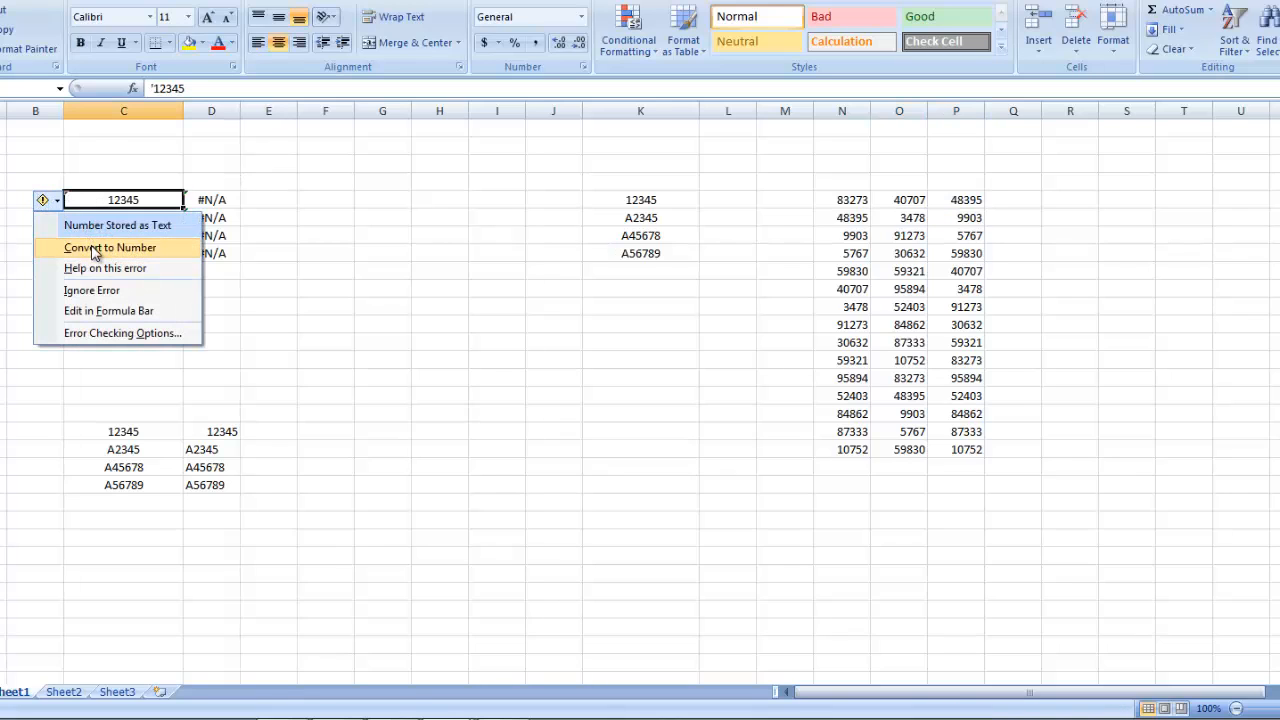
click(92, 248)
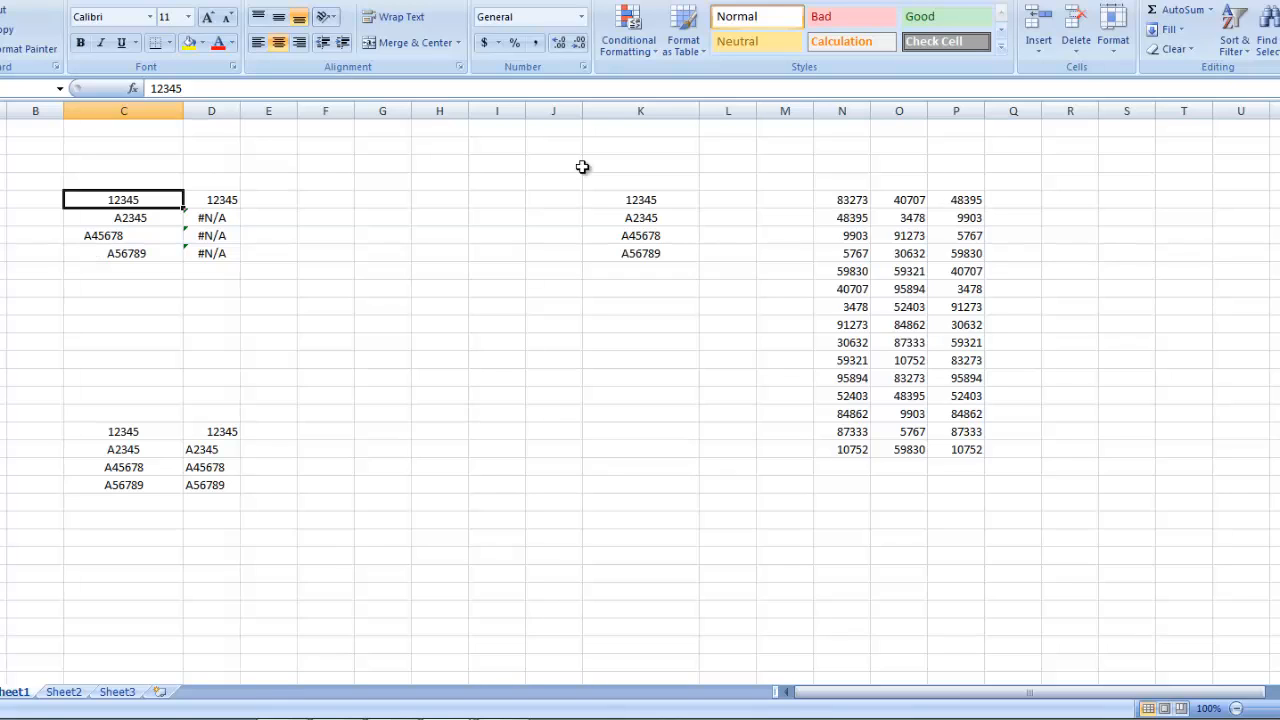
Step: Check the entry in K5, and compare the lookups in D6:D8 with their codes in C6:C8
double_click(613, 194)
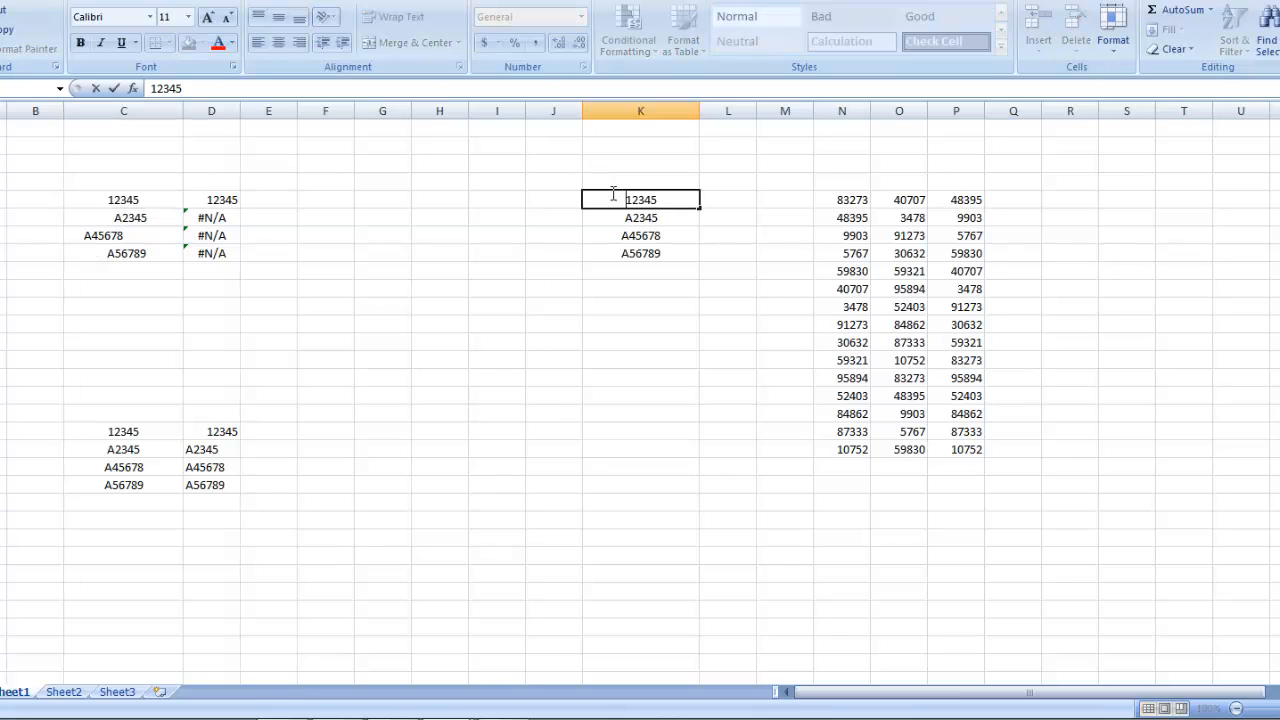
key(Escape)
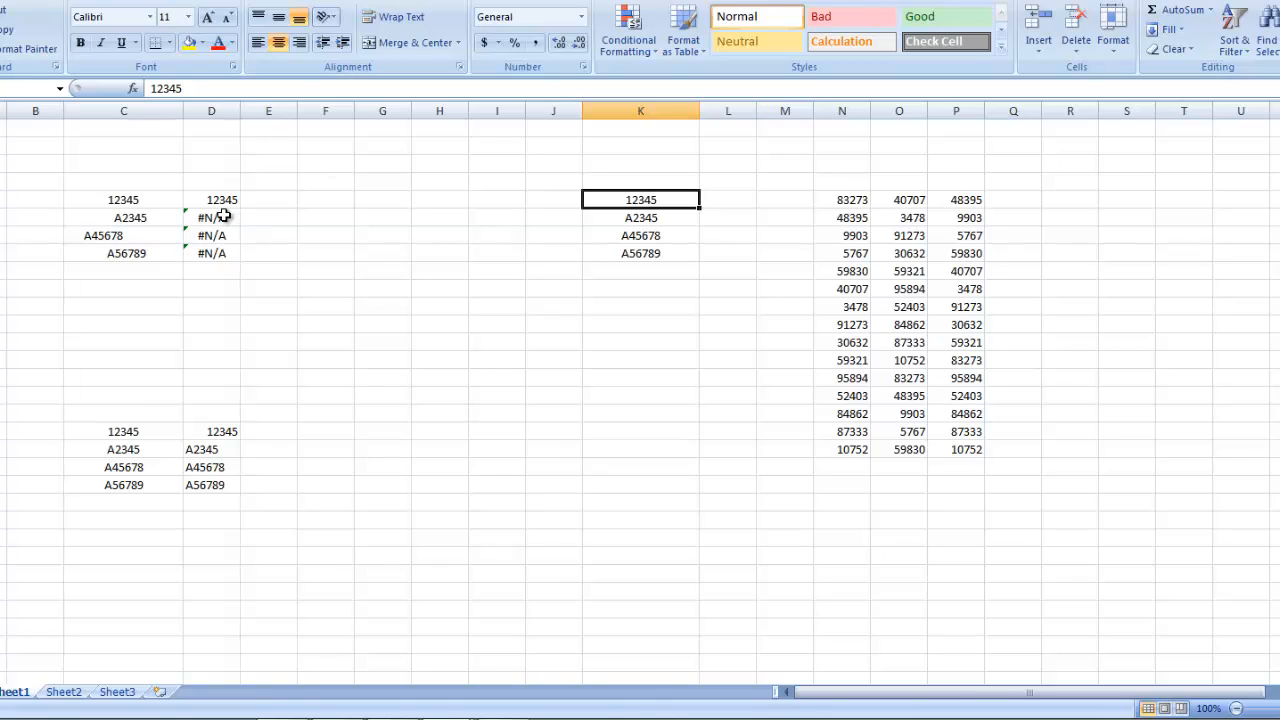
drag(215, 217, 217, 253)
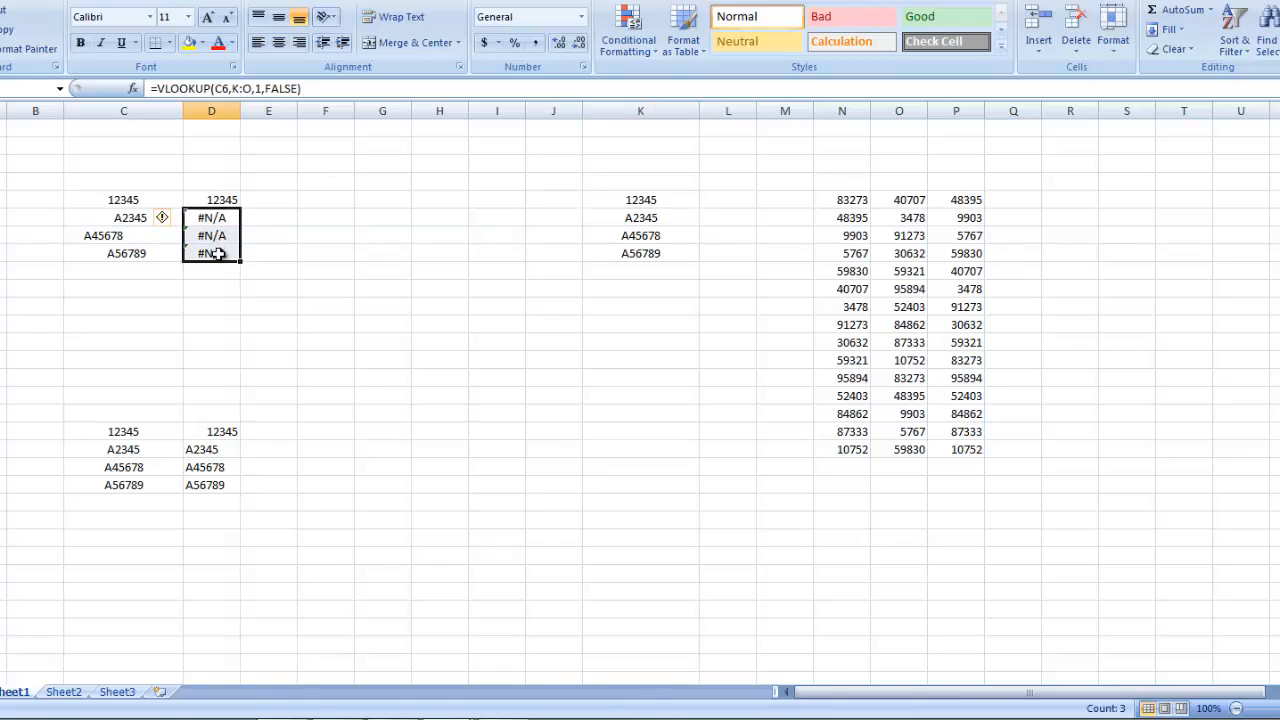
click(98, 204)
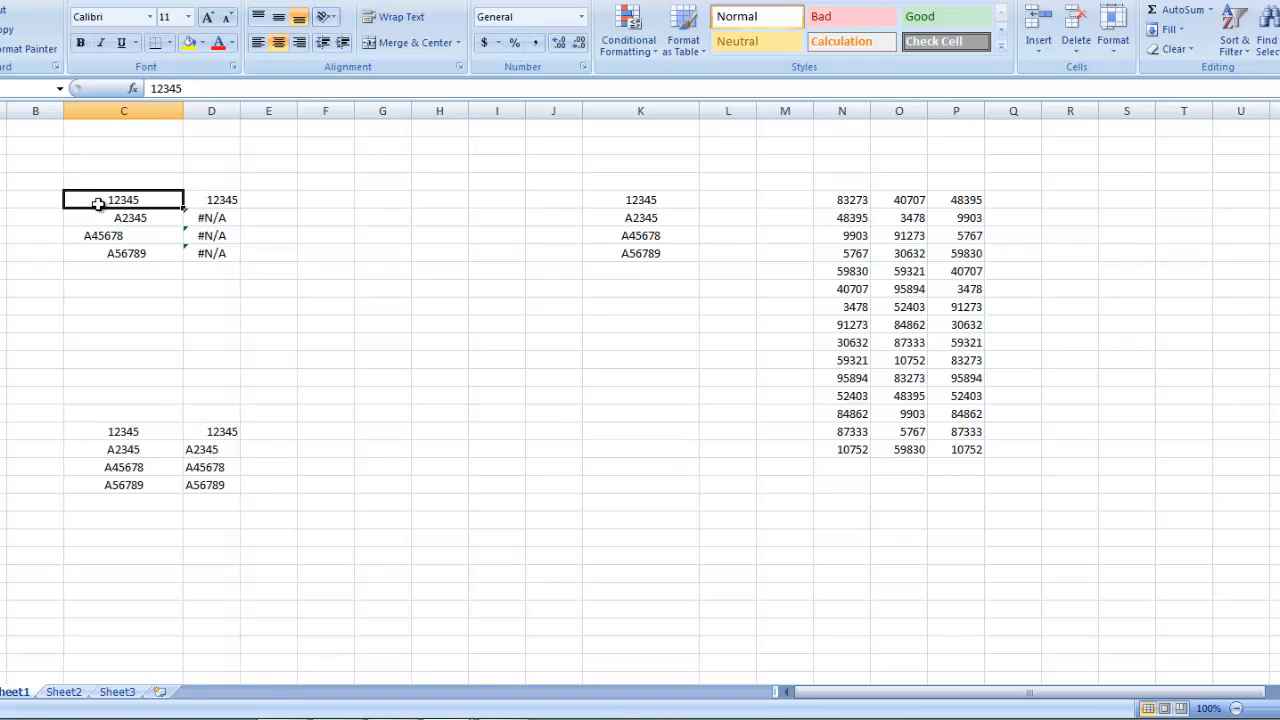
key(Down)
key(shift+Down)
key(shift+Down)
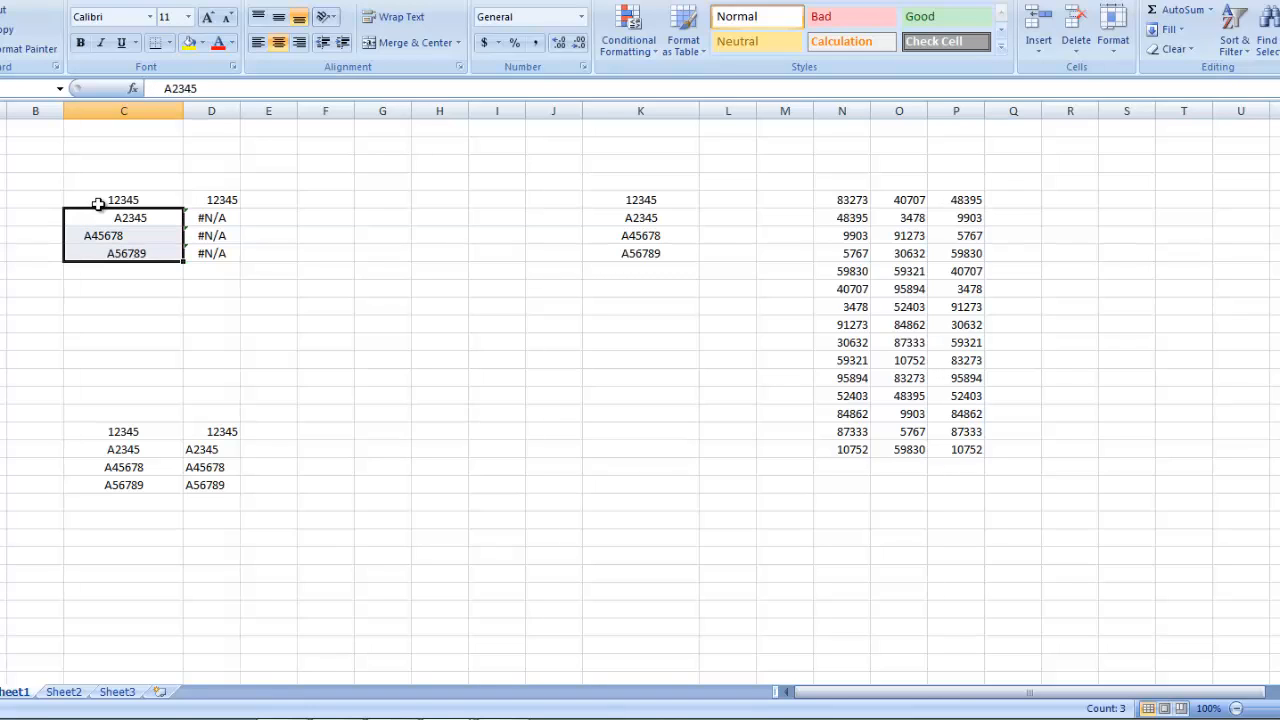
Step: Wrap the lookup value in D6 in TRIM, making the formula =VLOOKUP(TRIM(C6),K:O,1,FALSE)
key(Right)
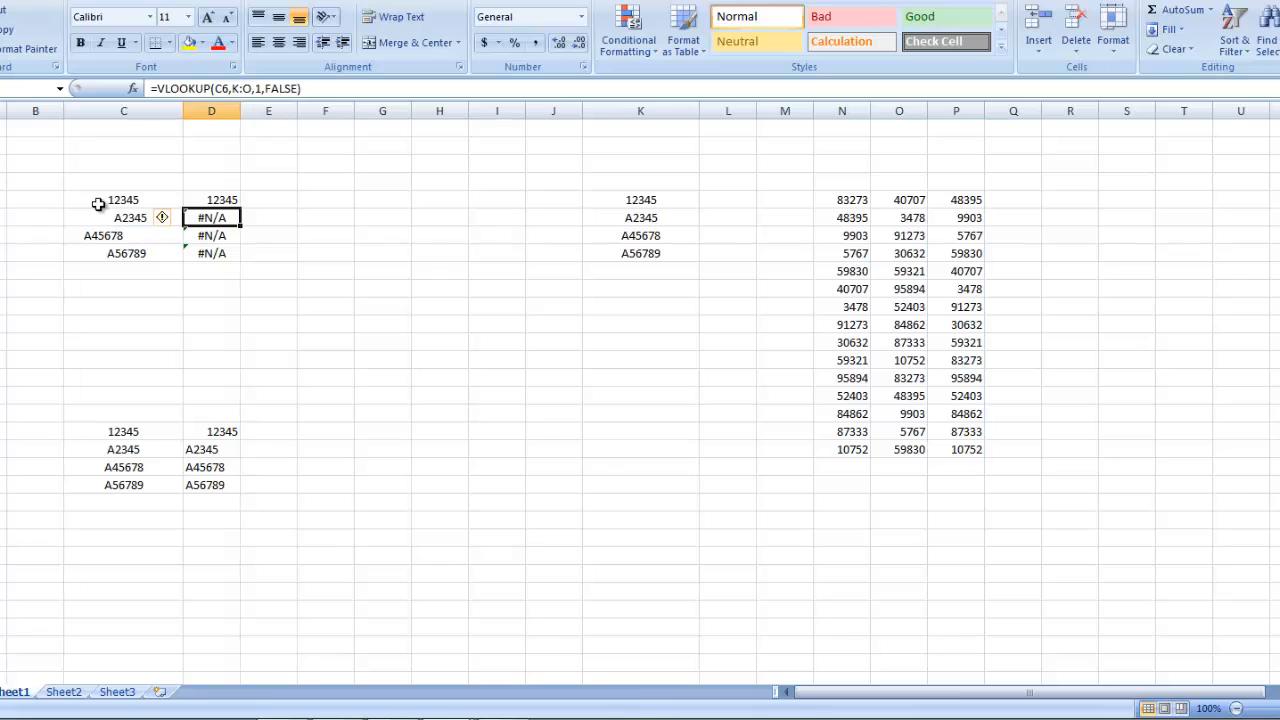
click(215, 89)
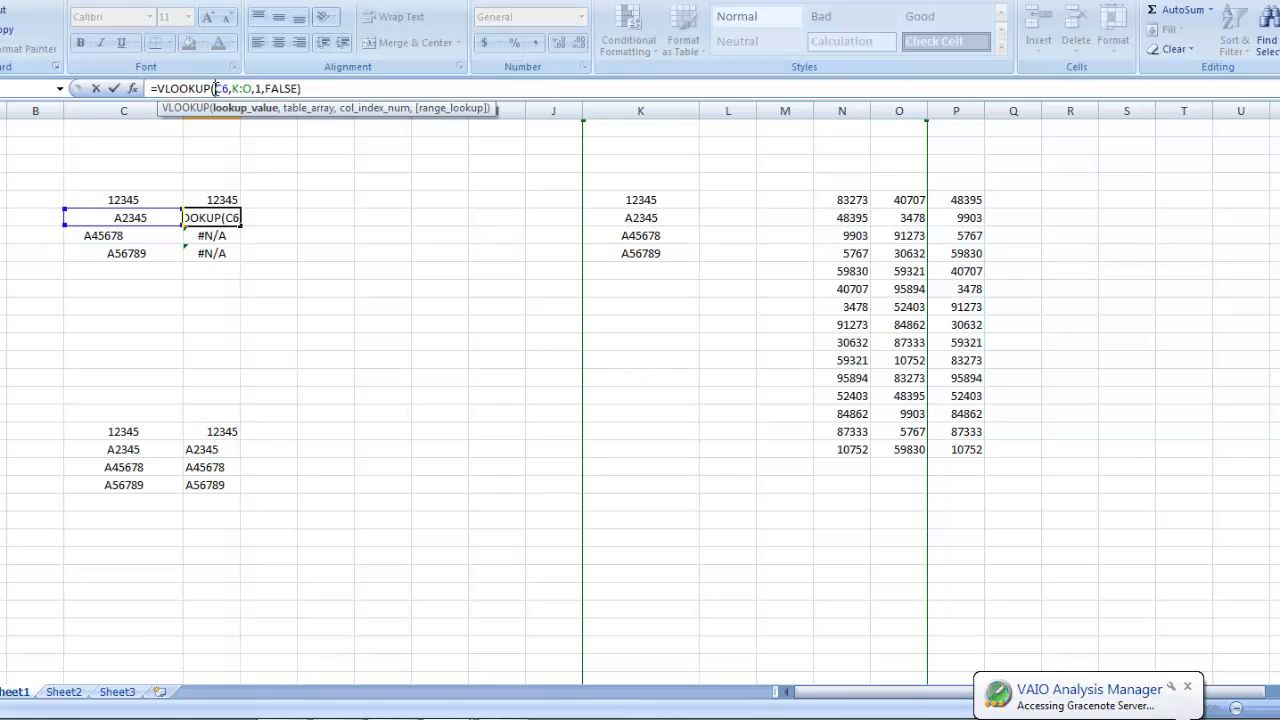
text(TRIM(C6)
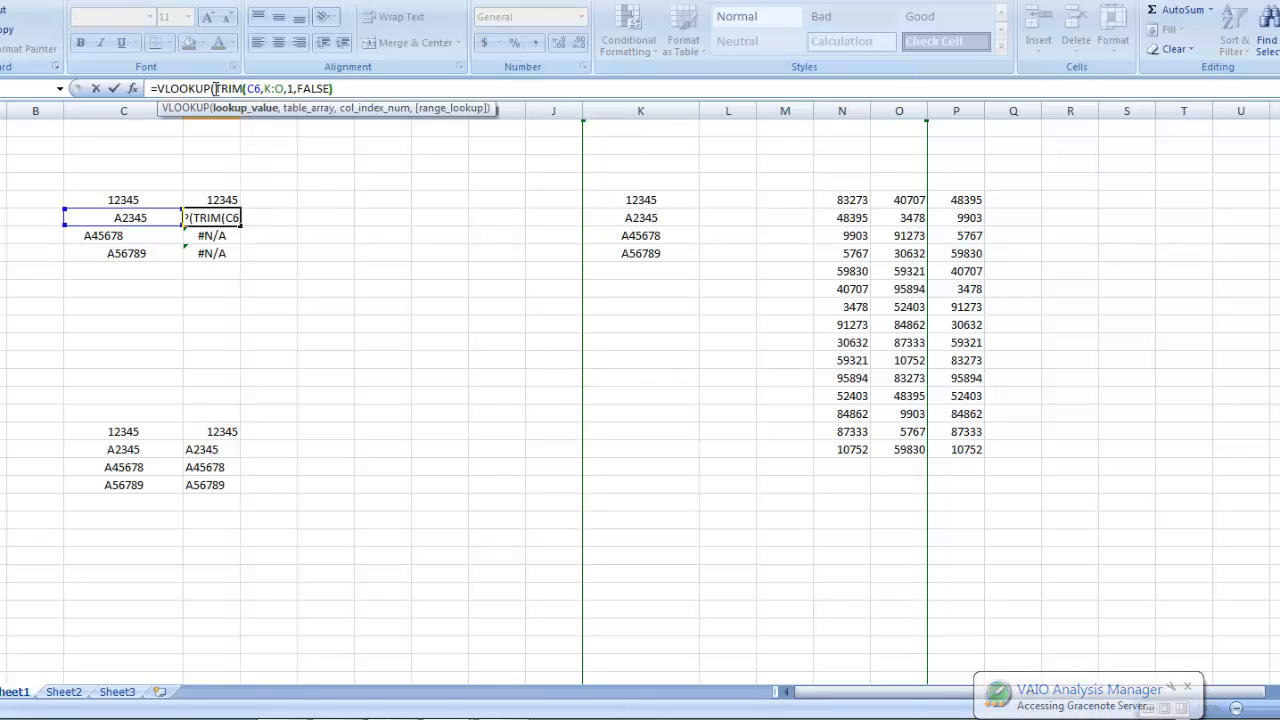
text())
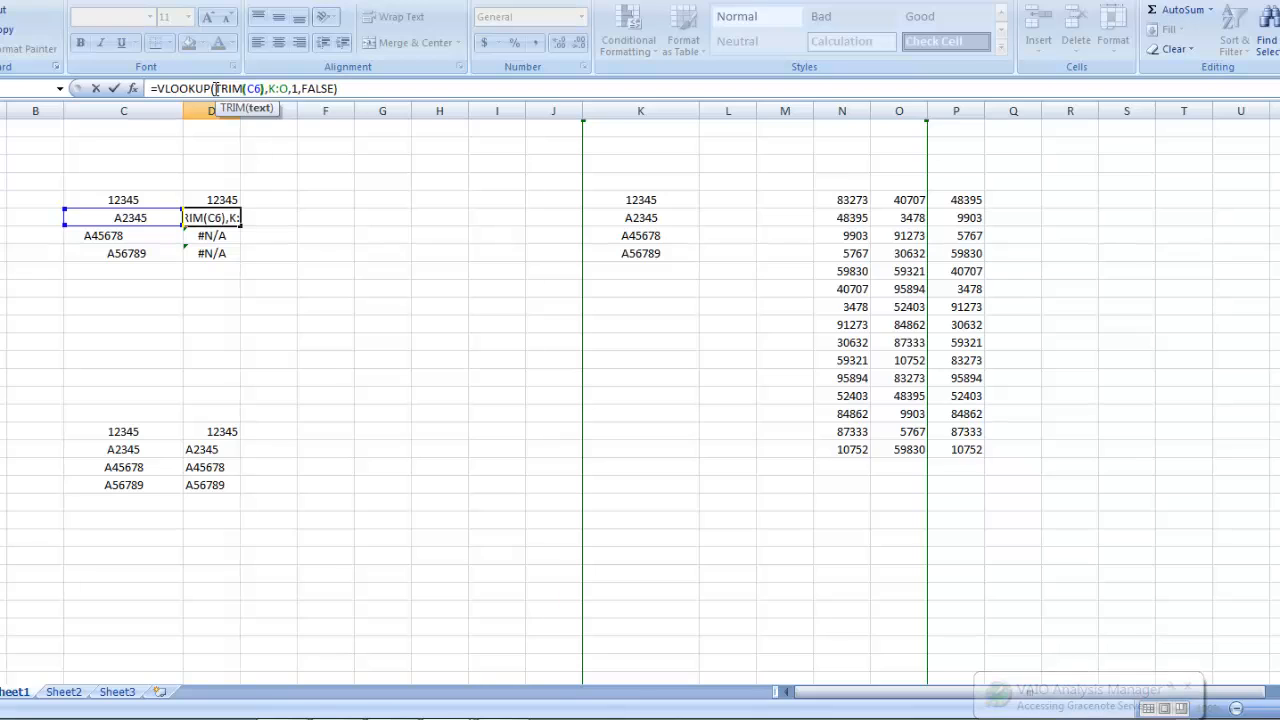
key(Return)
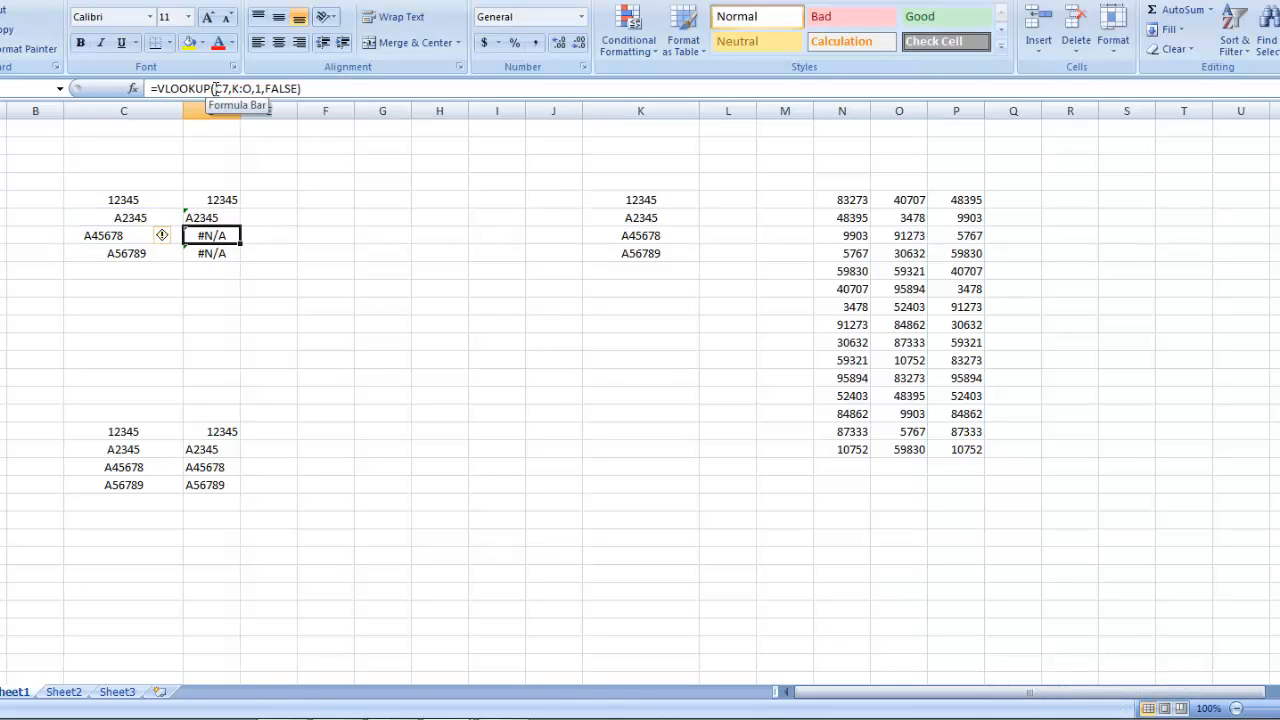
Step: Copy the TRIM-based lookup formula from D6 down to D8
key(Up)
key(ctrl+c)
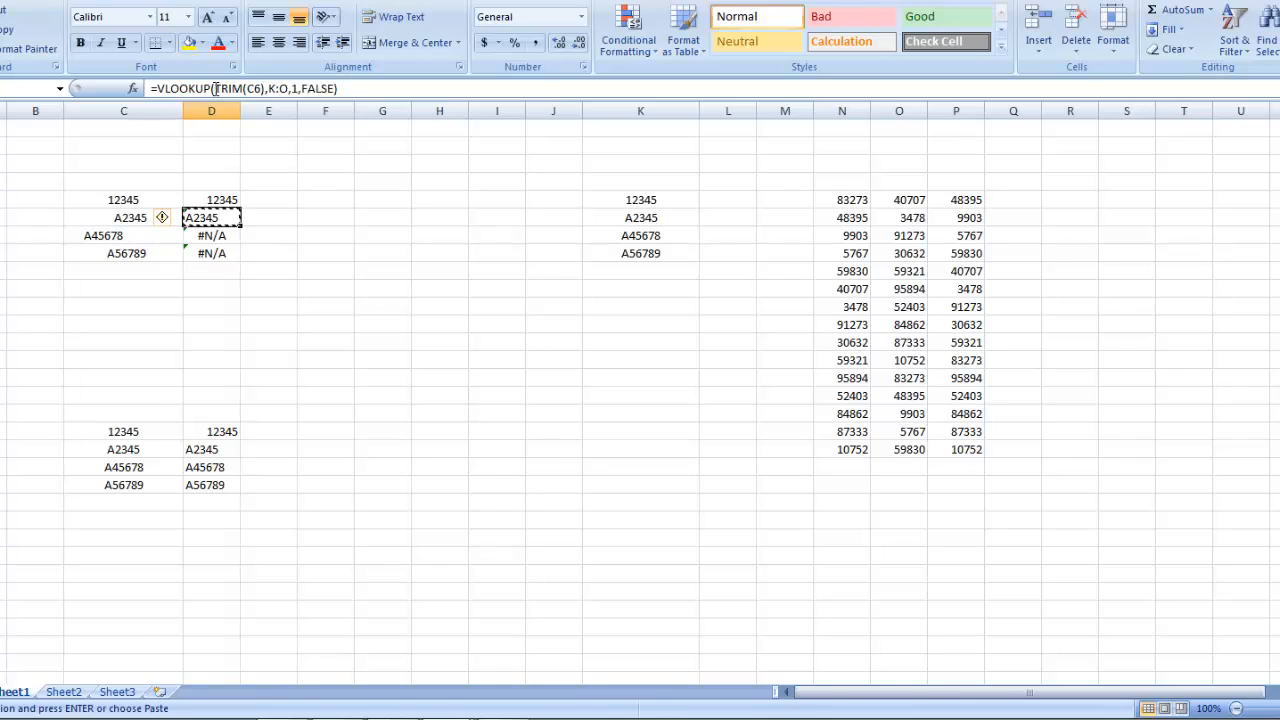
key(shift+Down)
key(shift+Down)
key(Return)
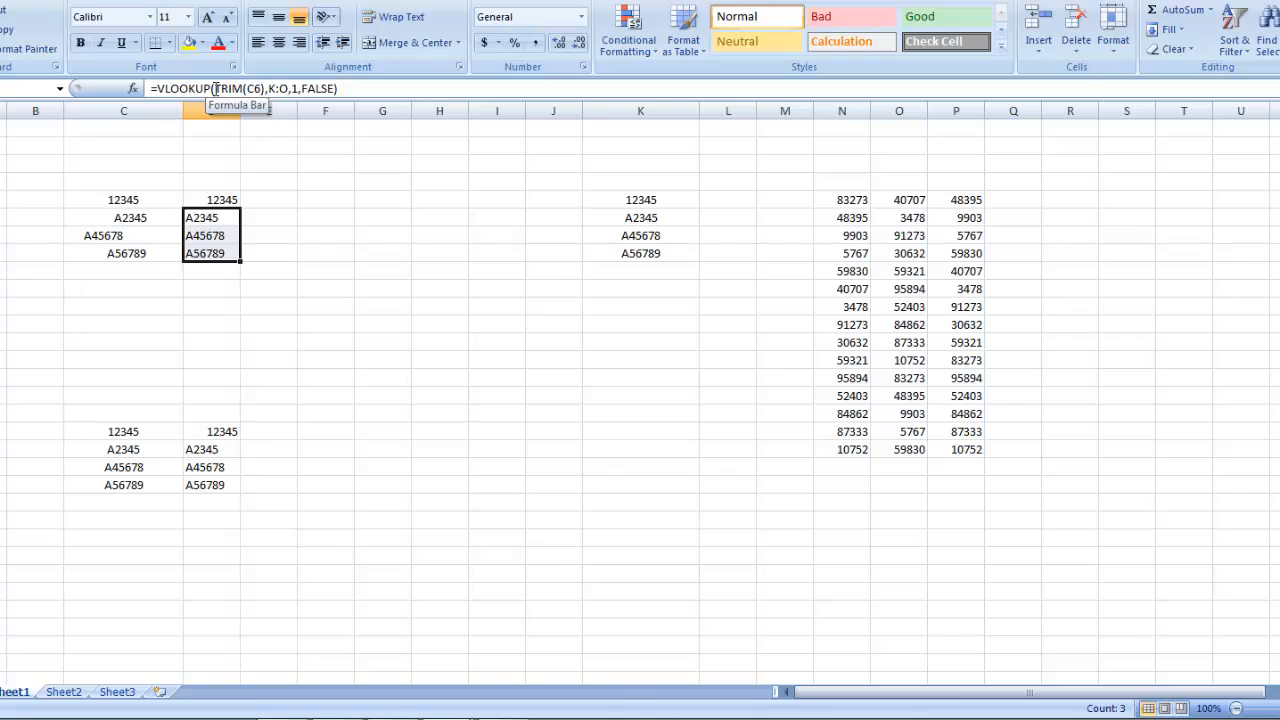
Step: Enter =TRIM(C6) in B6 and copy it down to B8
key(Left)
key(Left)
text(=)
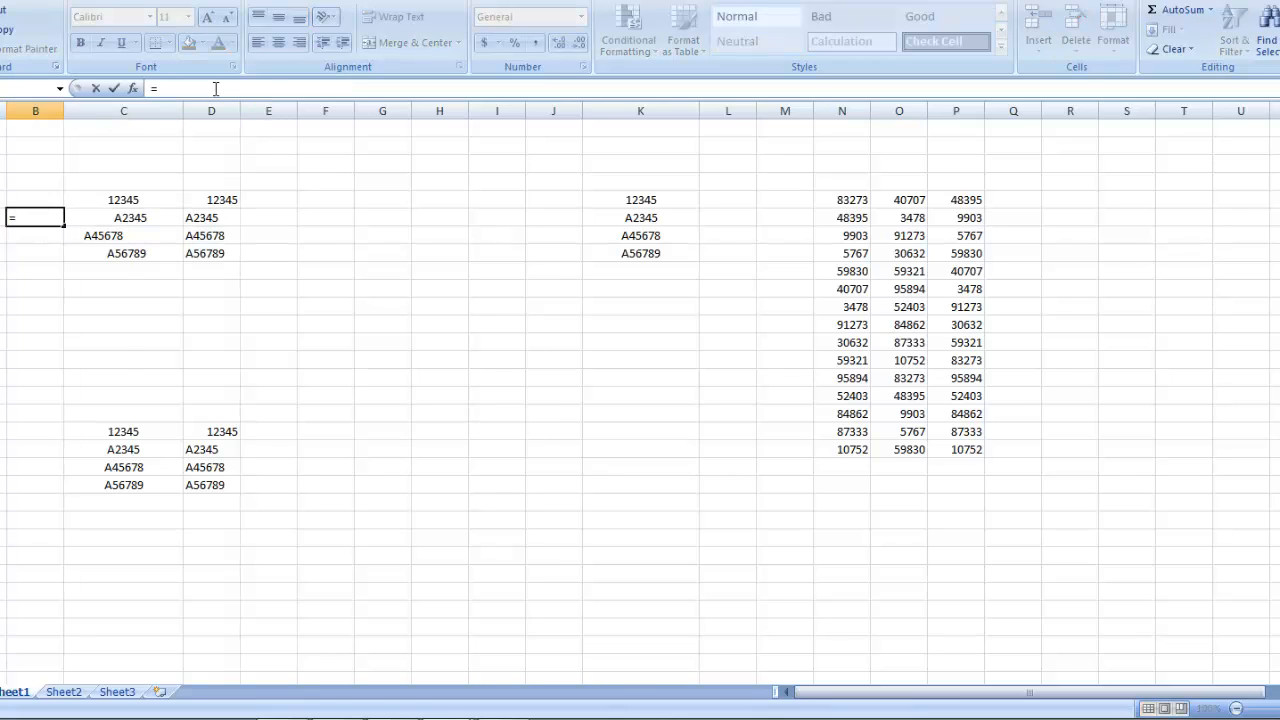
text(trim(c6)
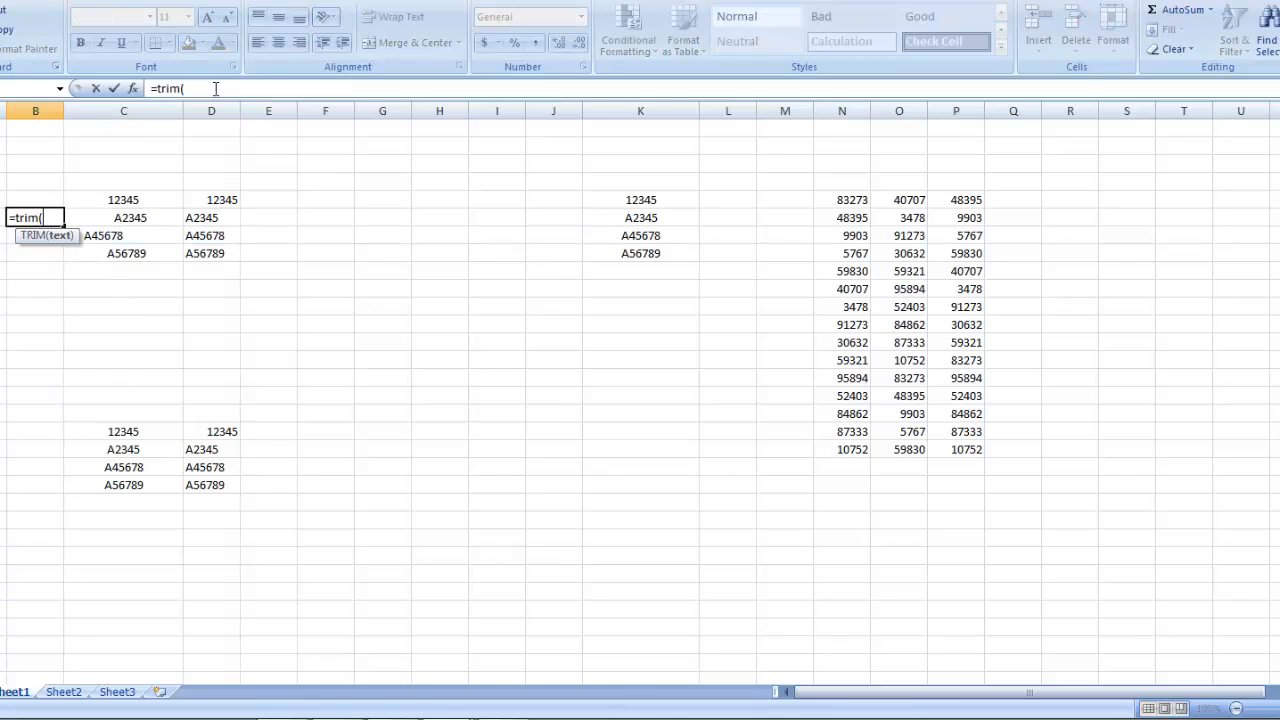
key(ctrl+Return)
key(ctrl+c)
key(shift+Down)
key(shift+Down)
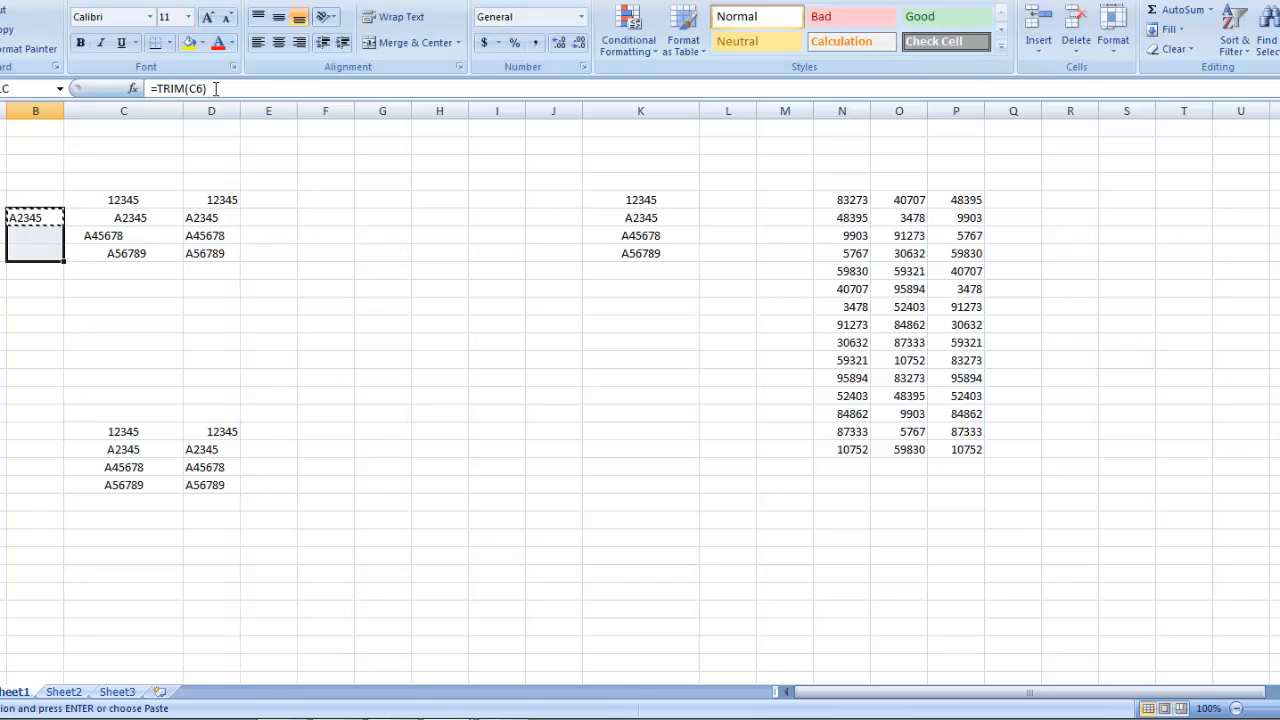
key(Return)
Step: Compare the TRIM formula in B6 with the original code in C6, the table entry in K6 and the lookup formula in D6
key(Right)
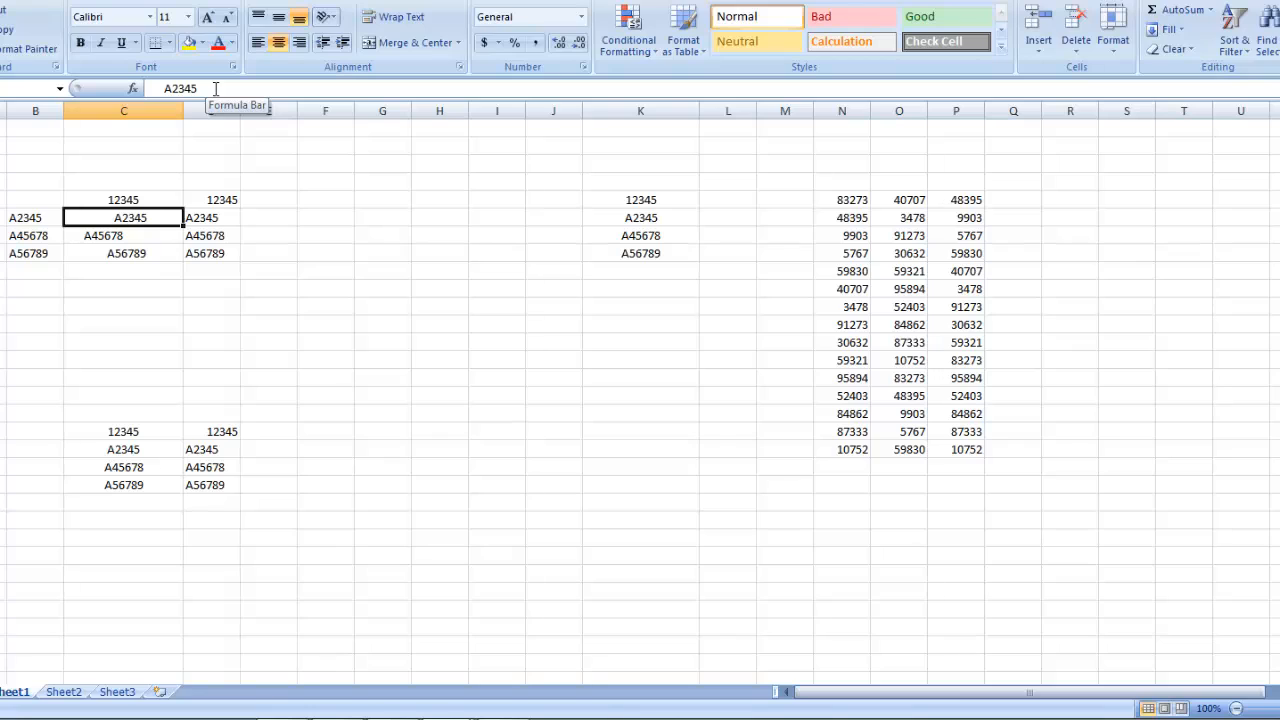
key(Left)
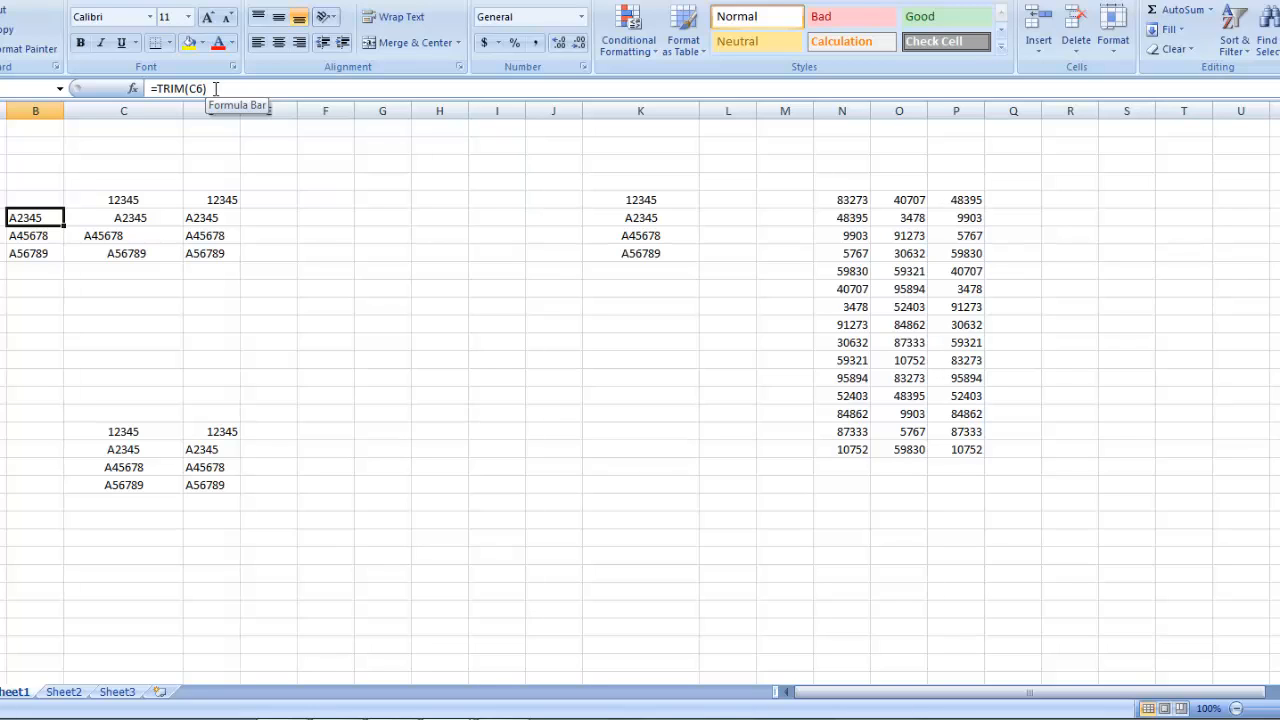
key(ctrl+Right)
key(ctrl+Right)
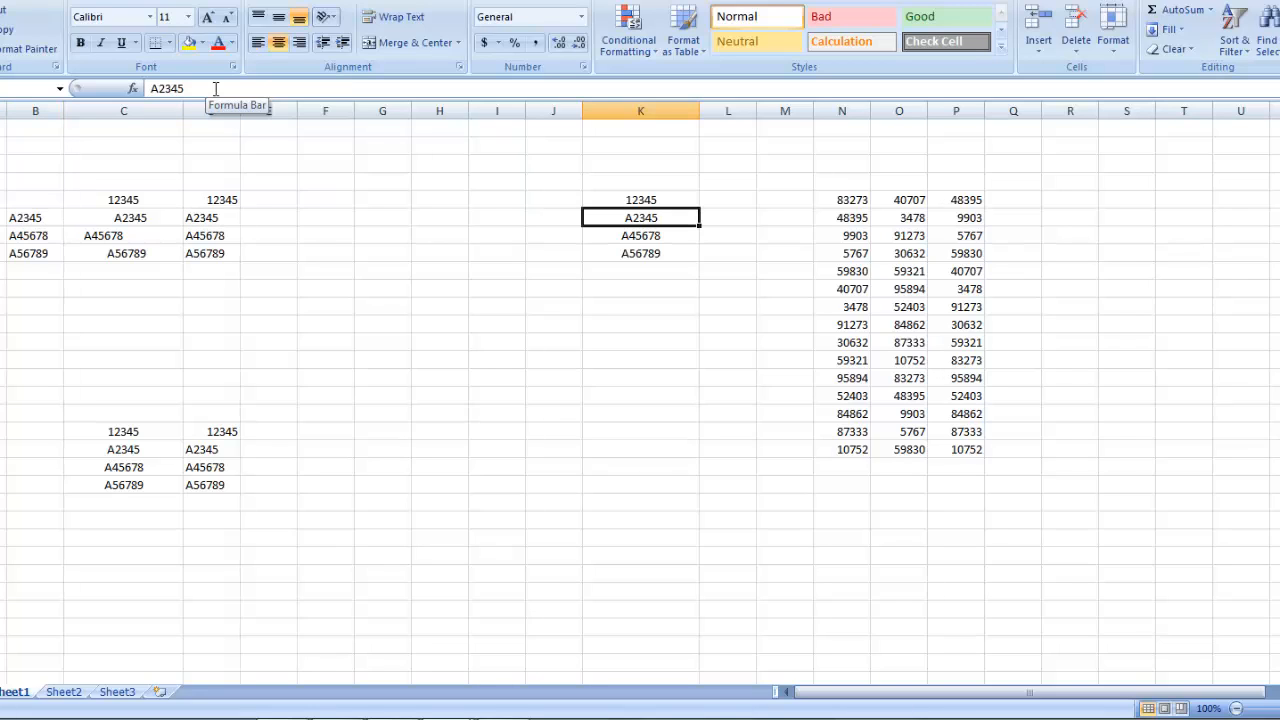
key(ctrl+Left)
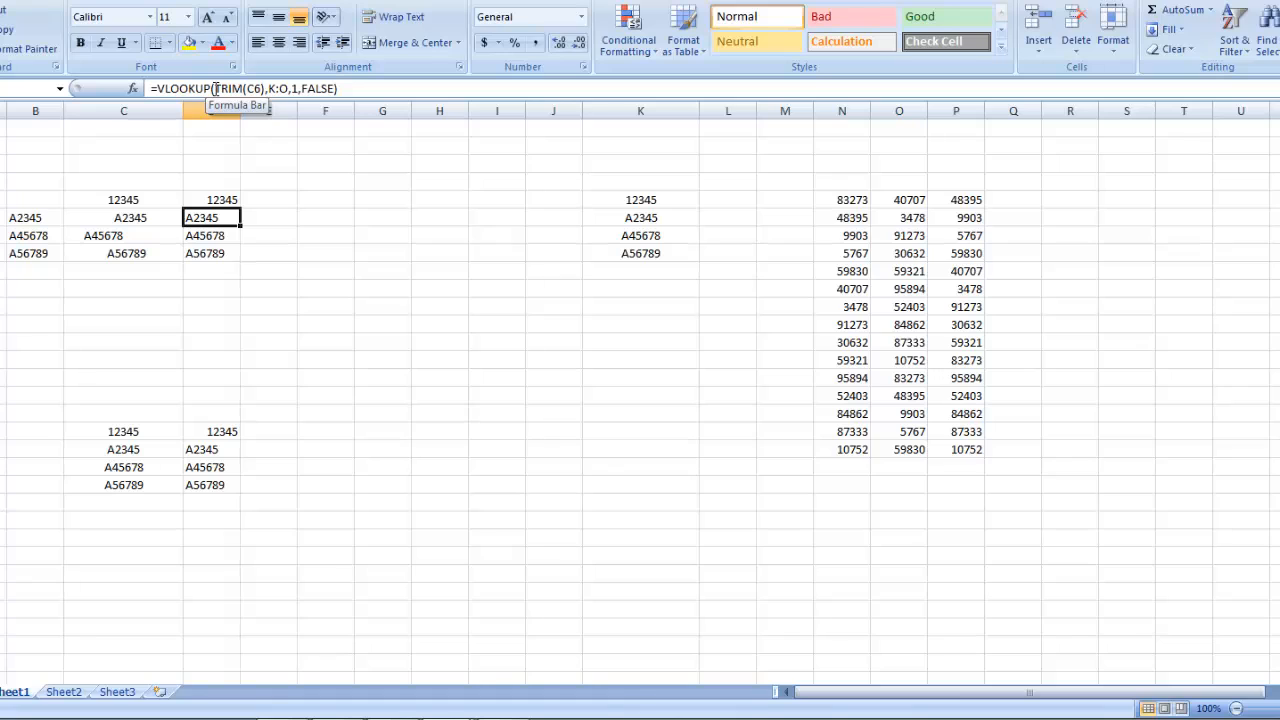
key(ctrl+Left)
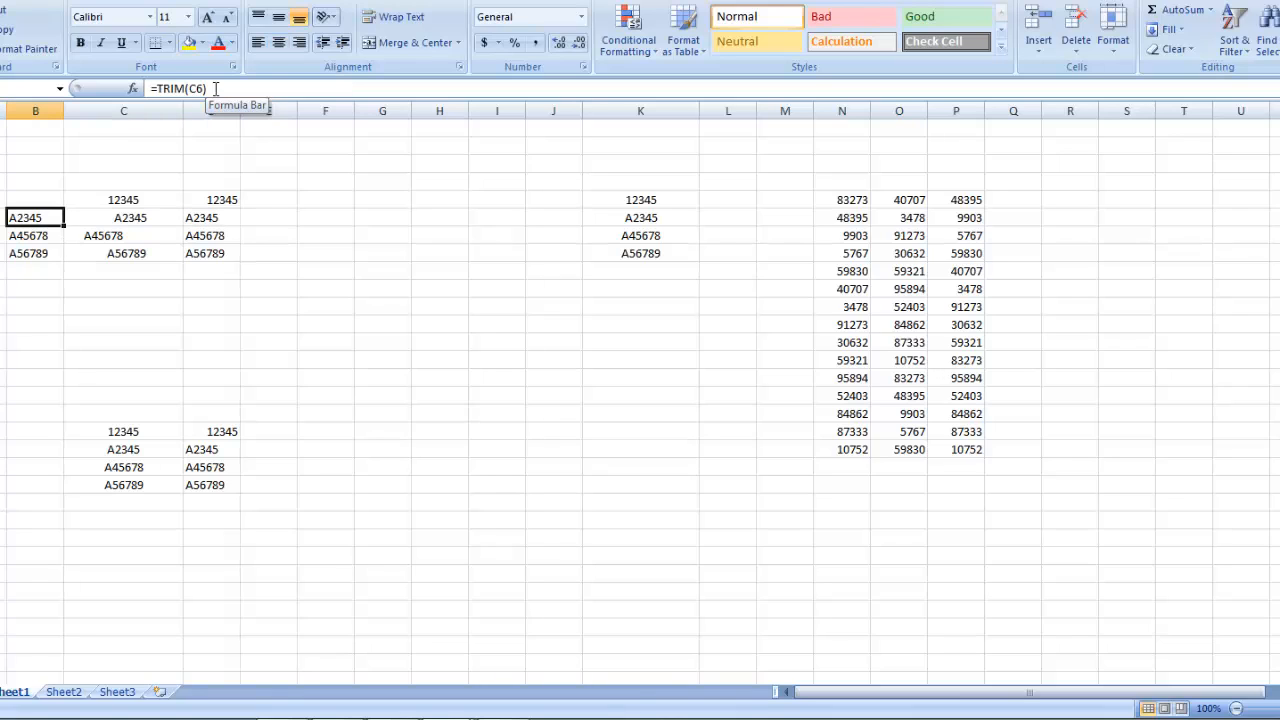
Step: Delete the helper TRIM formulas in B6:B8 and return to the lookup formula in D6
key(ctrl+shift+Down)
key(F2)
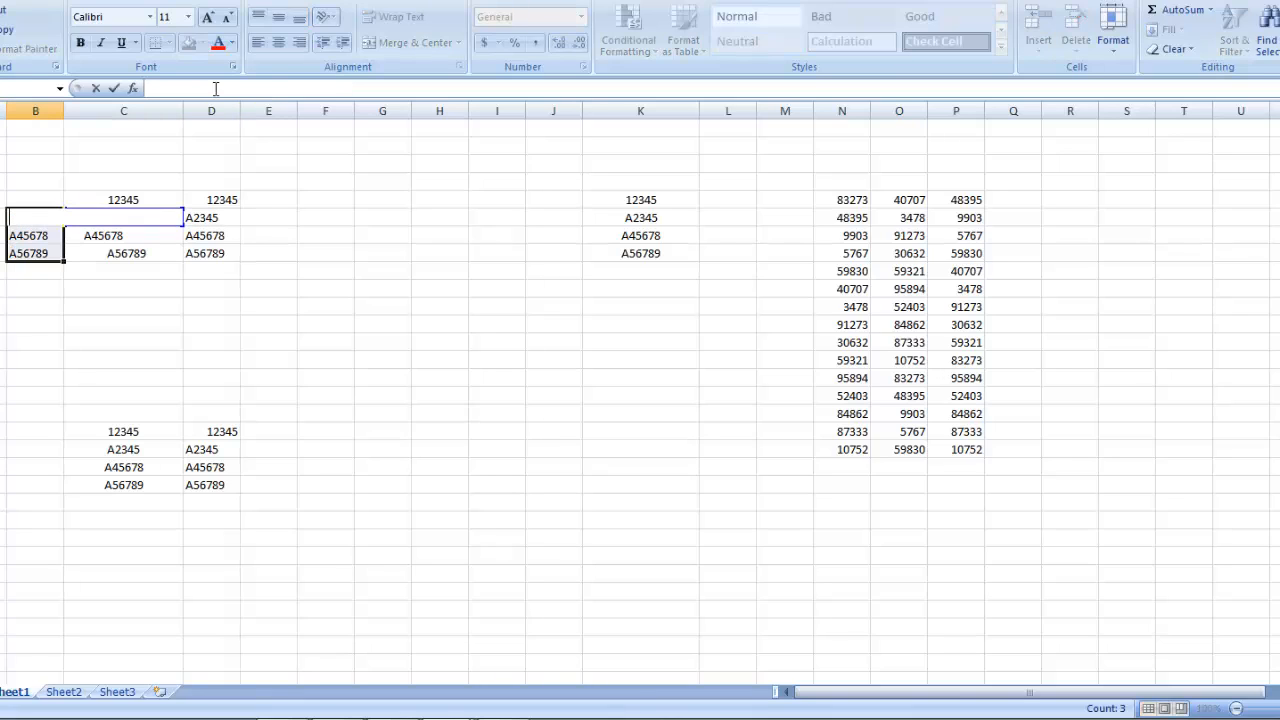
key(ctrl+Return)
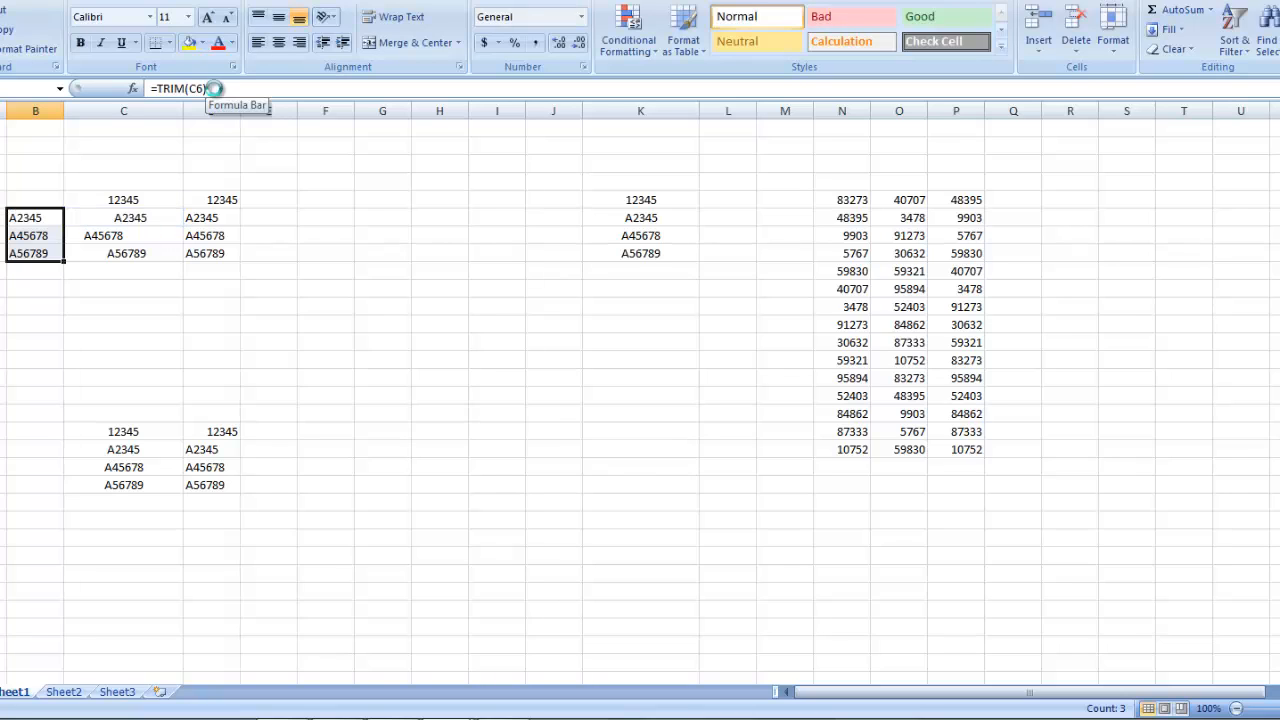
key(Delete)
key(Right)
key(Right)
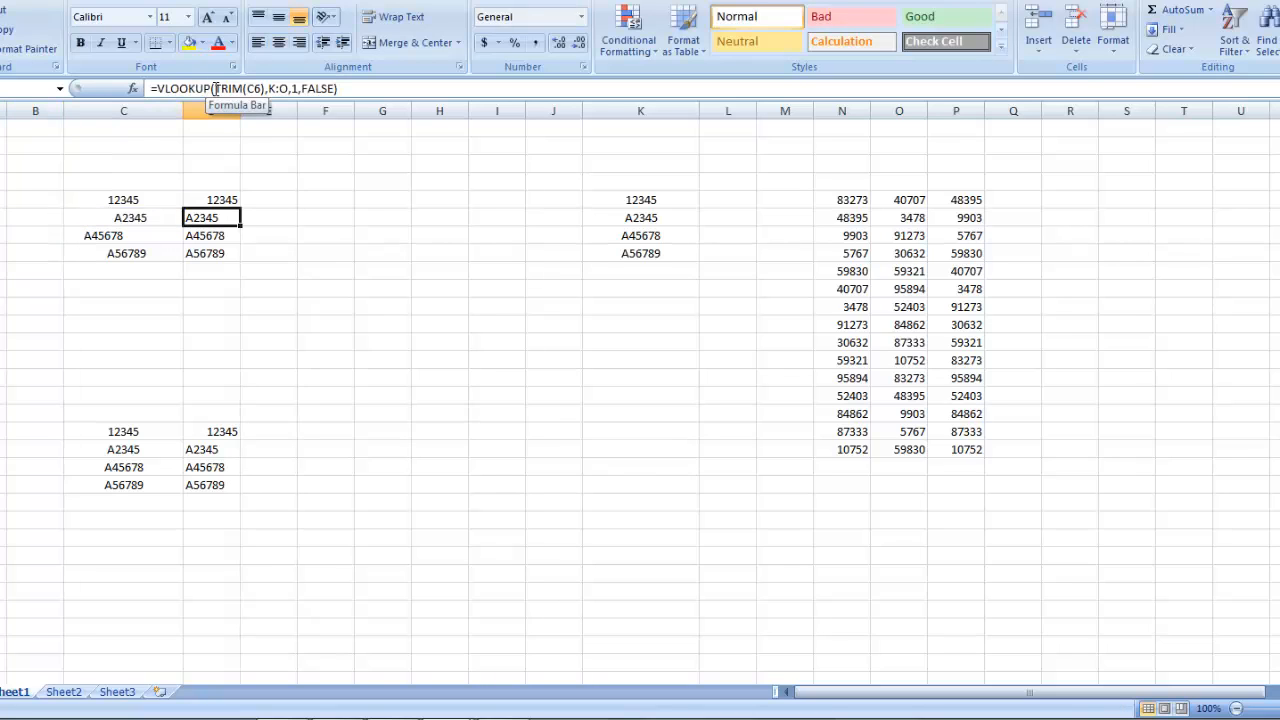